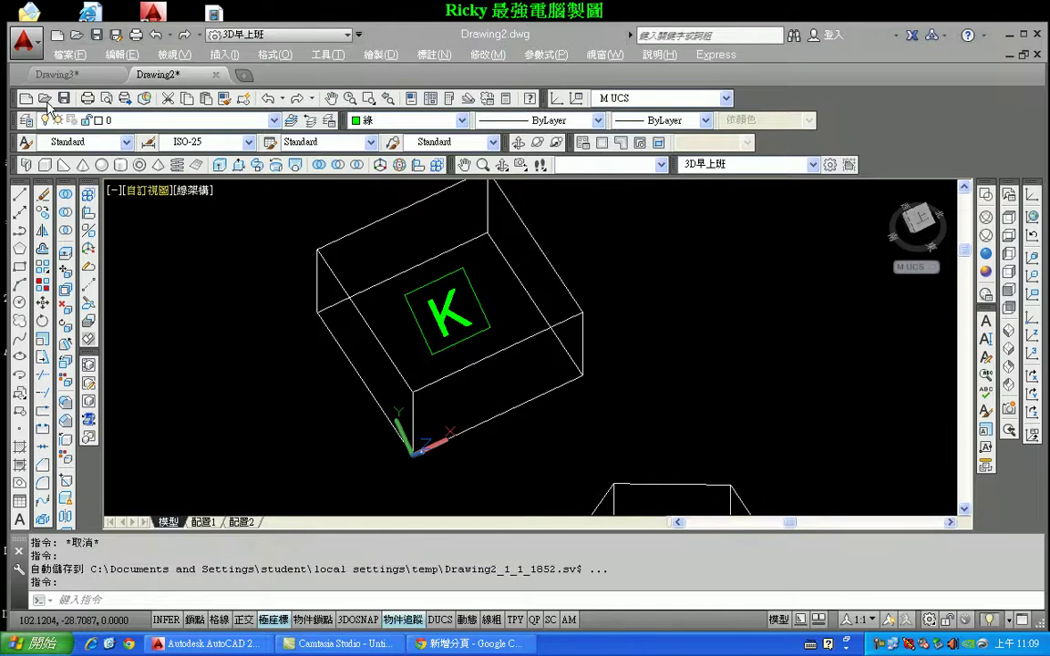
Open the drawing 3D尺寸標註.dwg from the 學員3D資料夾 folder.
click(43, 100)
mouse_move(607, 207)
mouse_down()
mouse_move(606, 309)
mouse_move(616, 263)
mouse_up()
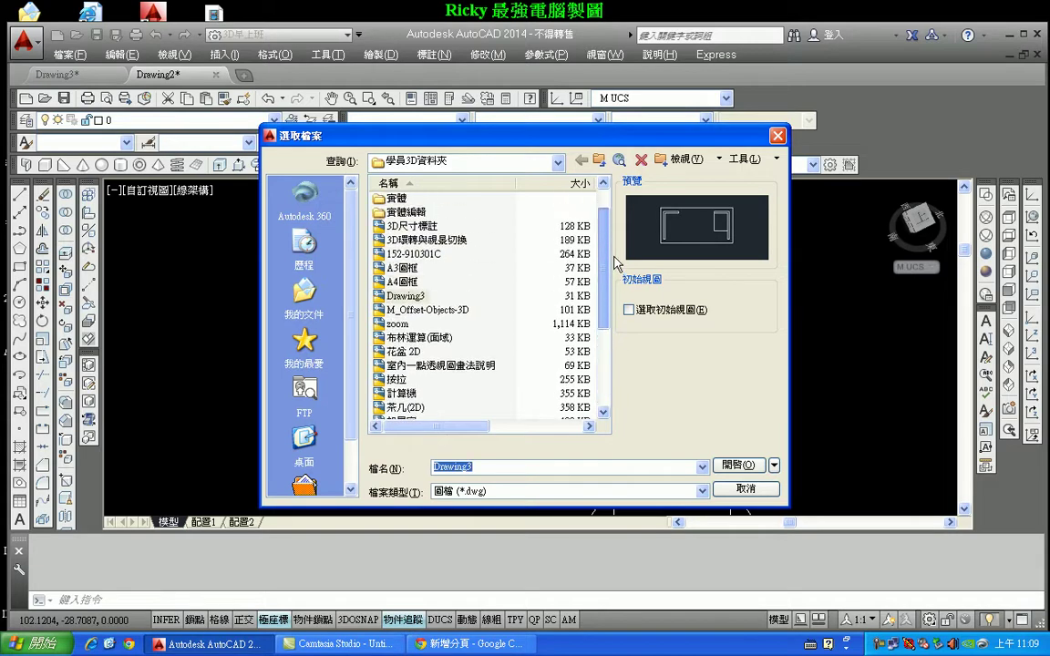
click(415, 226)
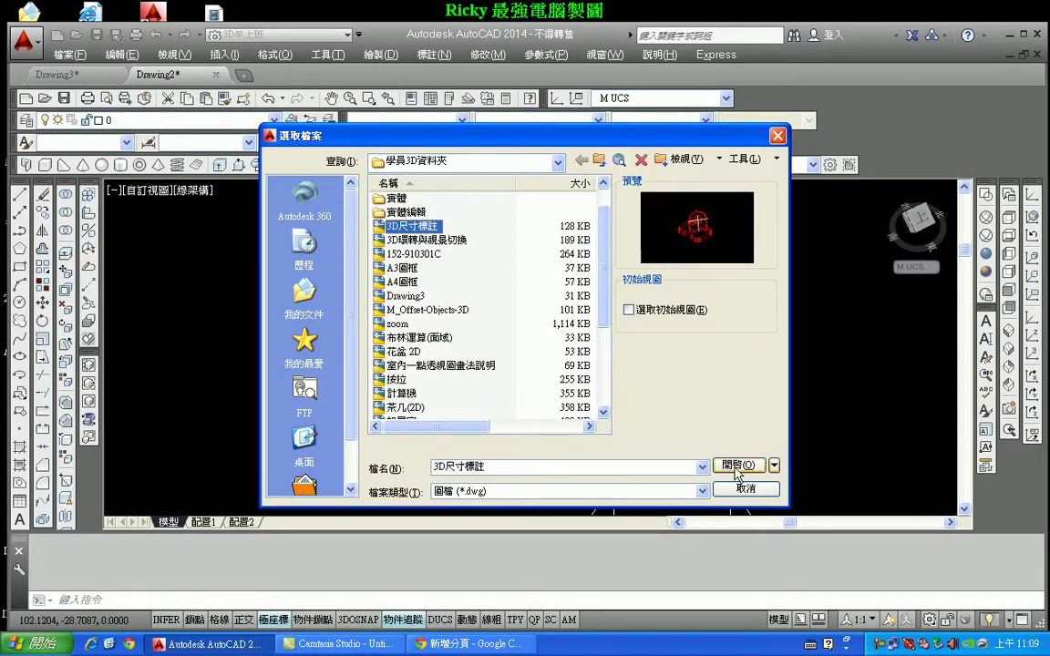
click(737, 467)
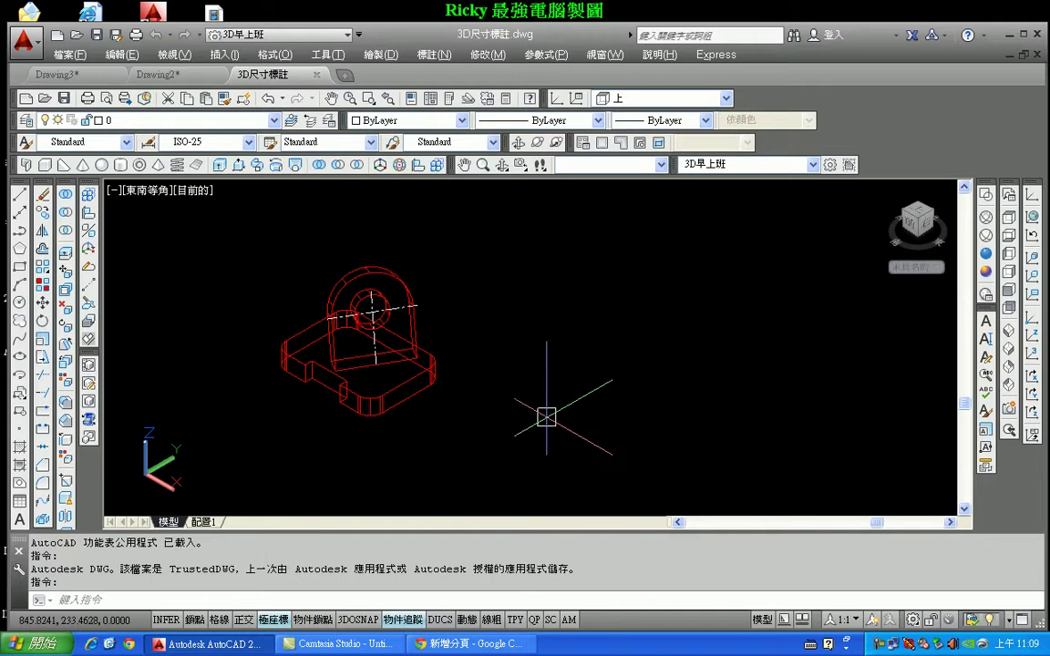
Show the 標註 (Dimension) toolbar and dock it as its own toolbar row.
middle_drag(461, 347, 556, 342)
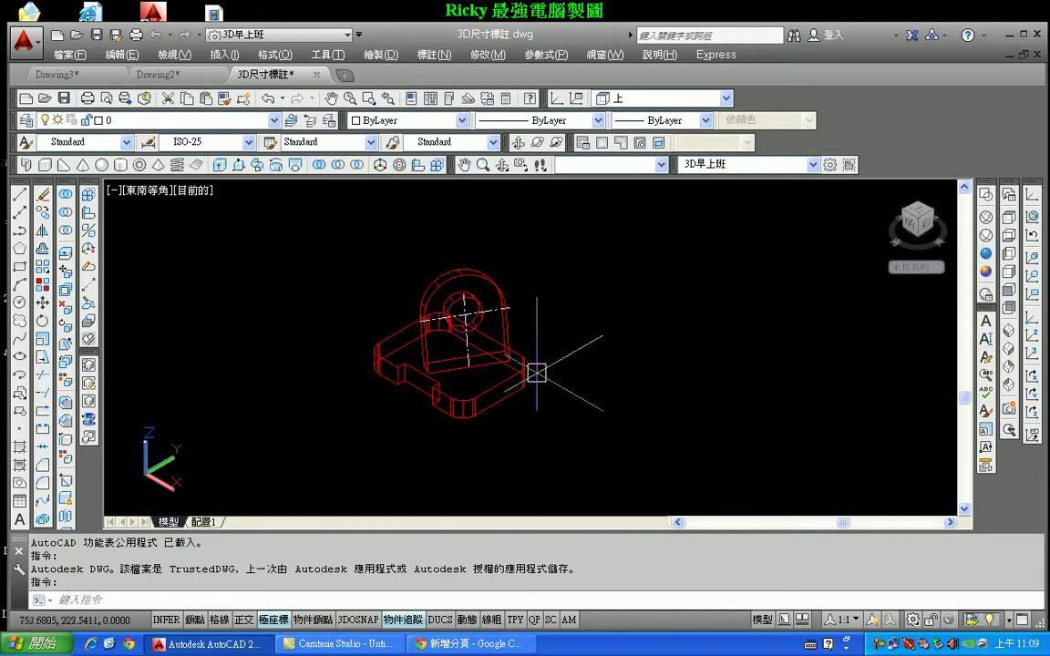
right_click(71, 336)
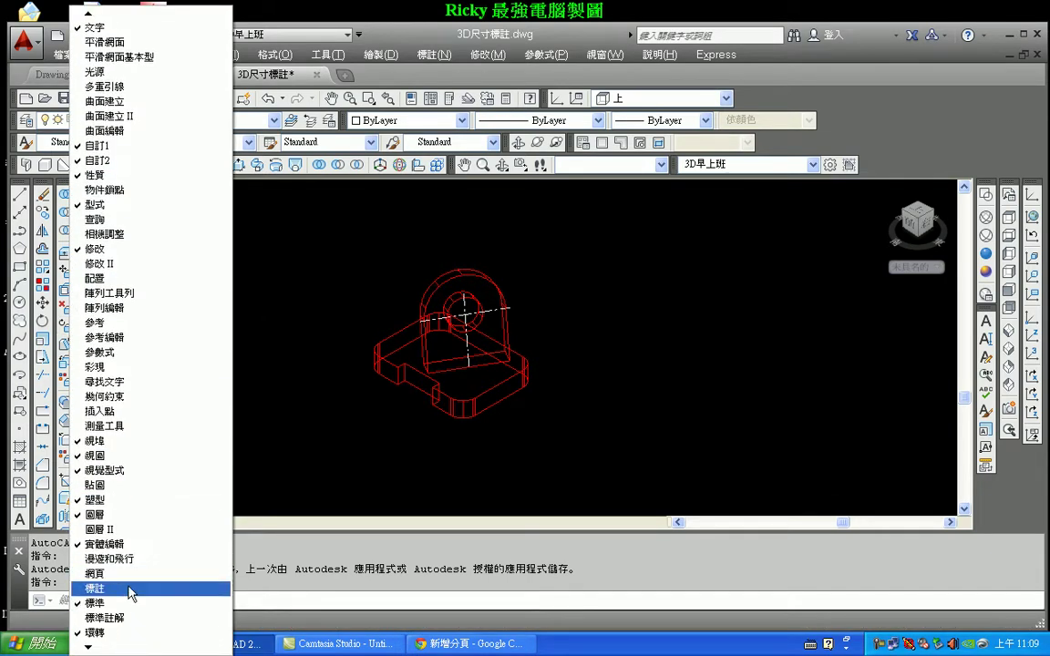
click(128, 587)
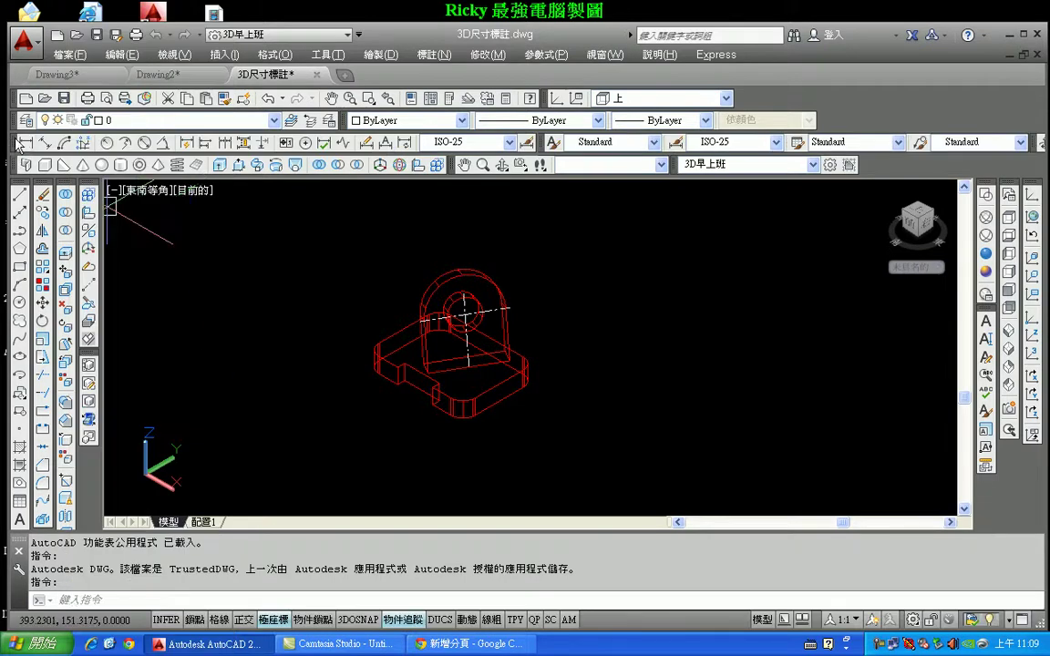
drag(20, 144, 326, 186)
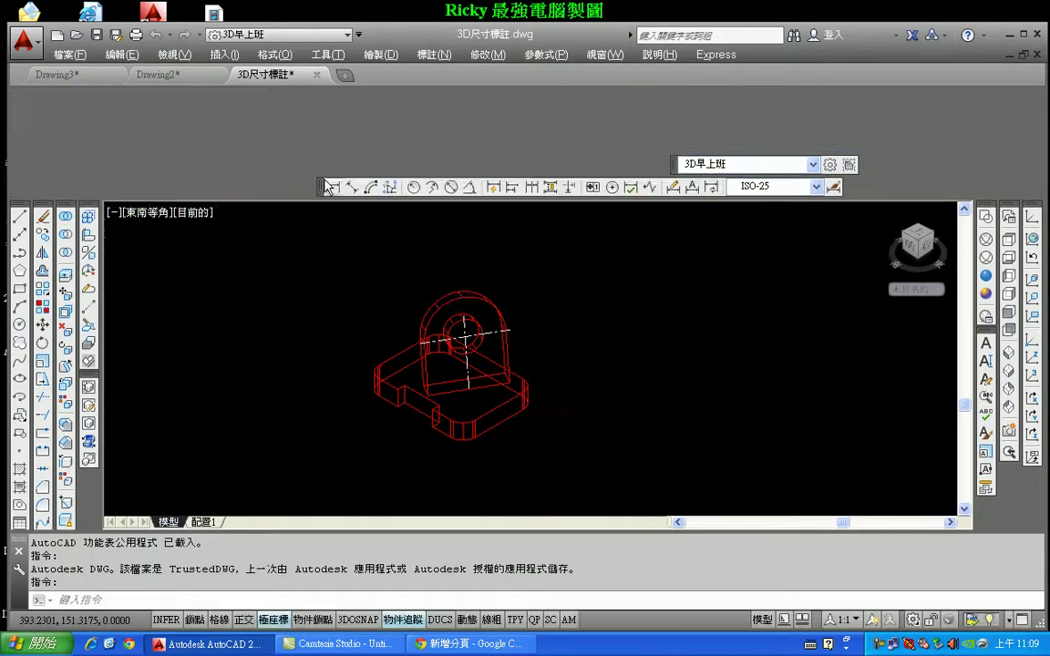
mouse_move(544, 149)
mouse_down()
mouse_move(52, 153)
mouse_move(19, 144)
mouse_up()
drag(978, 147, 516, 144)
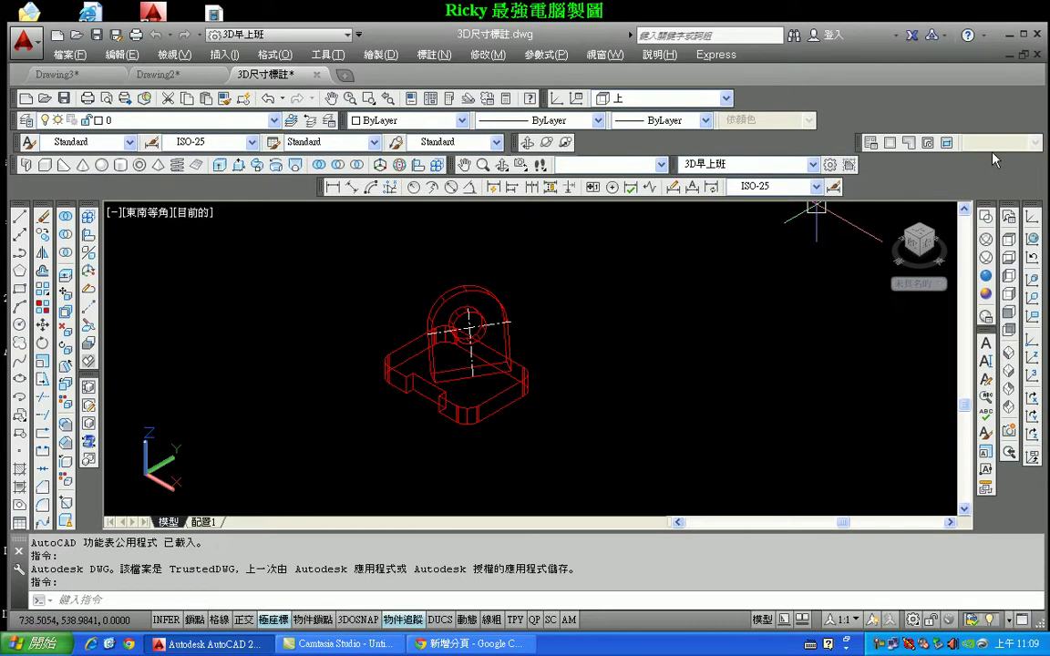
drag(861, 150, 854, 149)
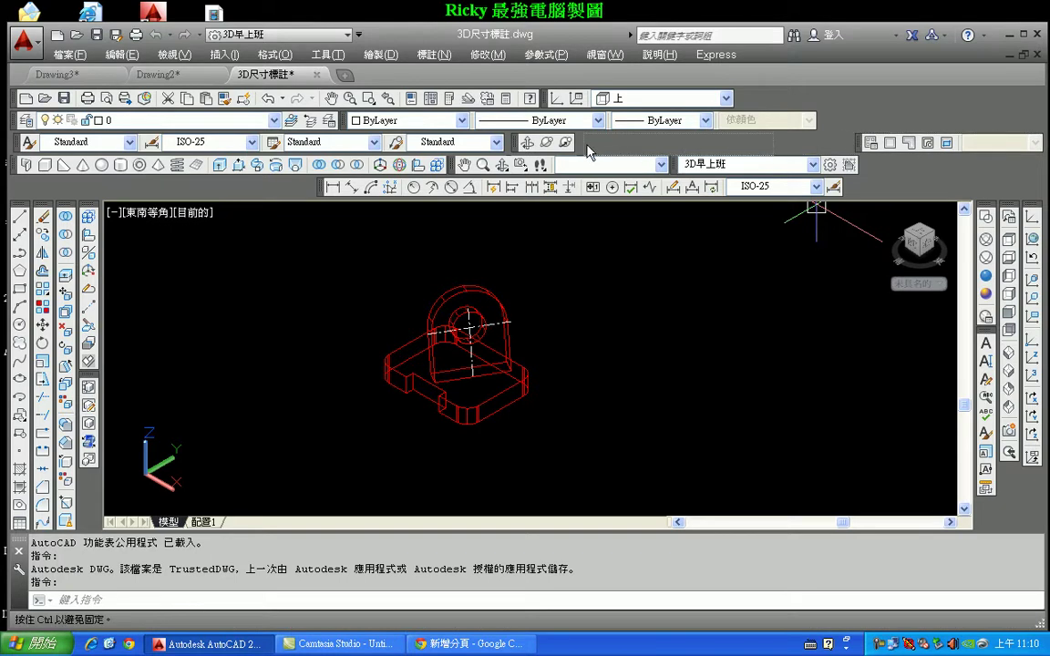
drag(588, 148, 588, 148)
Turn on object snap (F3) and recentre the part in view.
scroll(511, 374, up, 3)
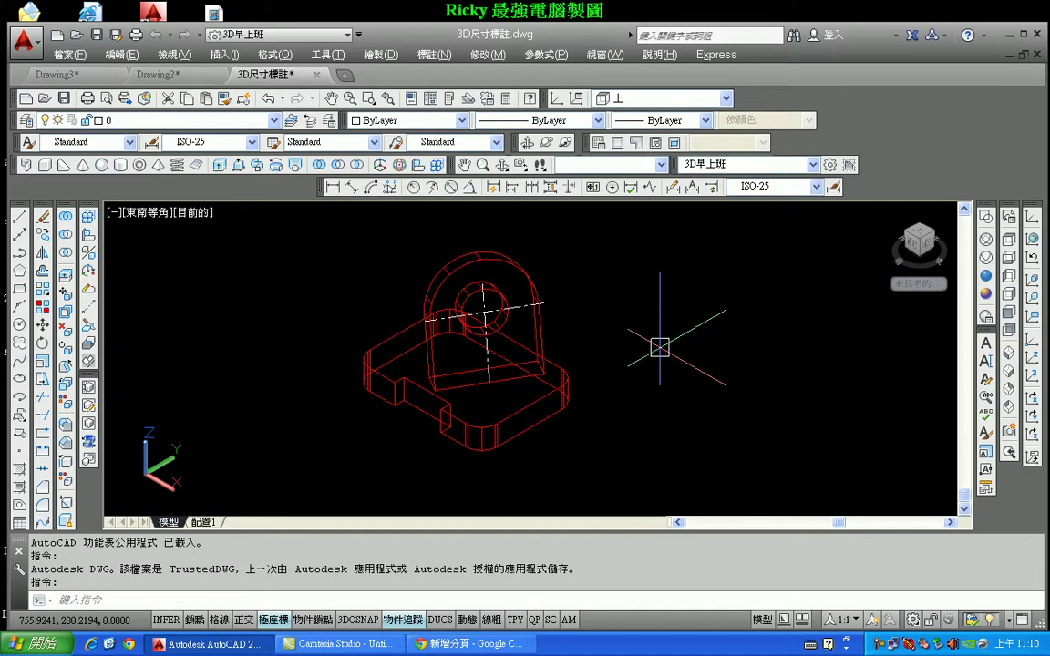
key(F3)
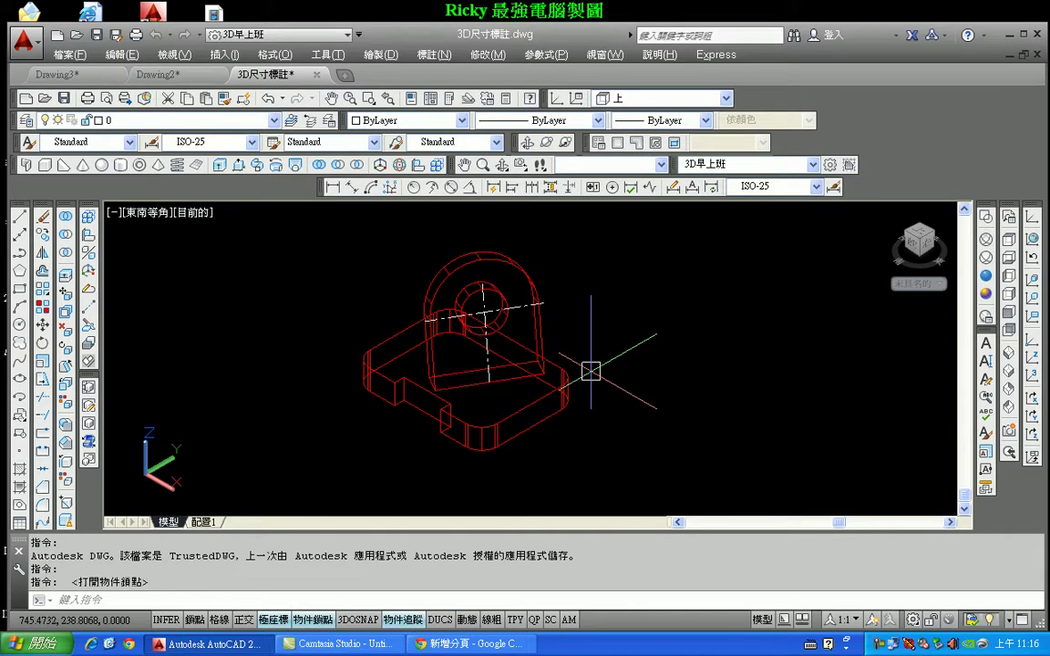
middle_drag(497, 363, 555, 333)
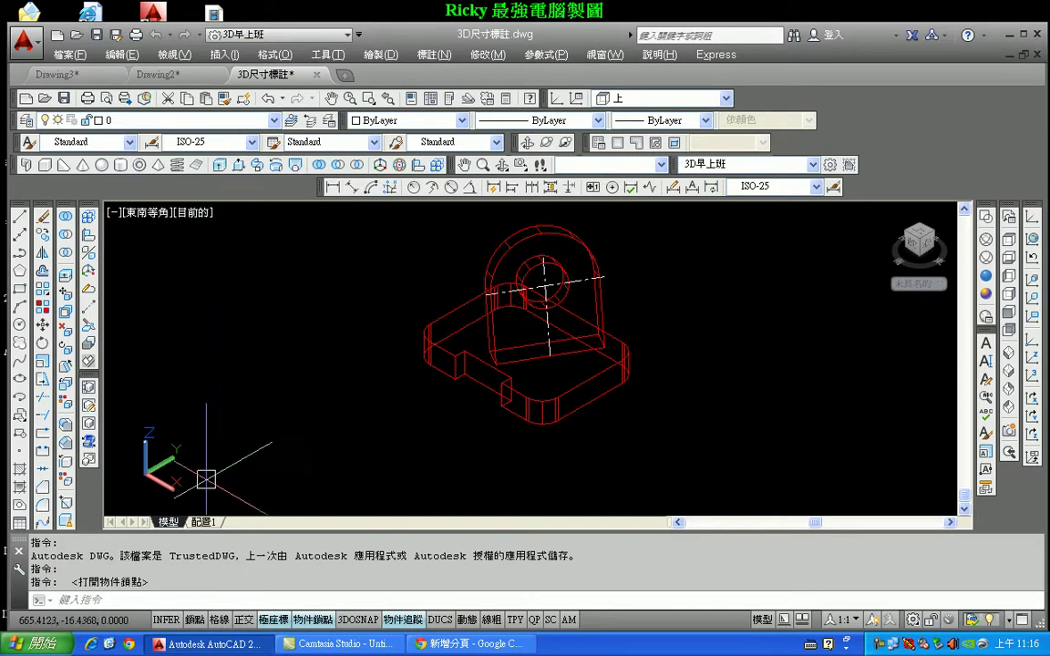
Add an overall 96 linear dimension along the base's front edge.
click(331, 189)
scroll(410, 375, up, 3)
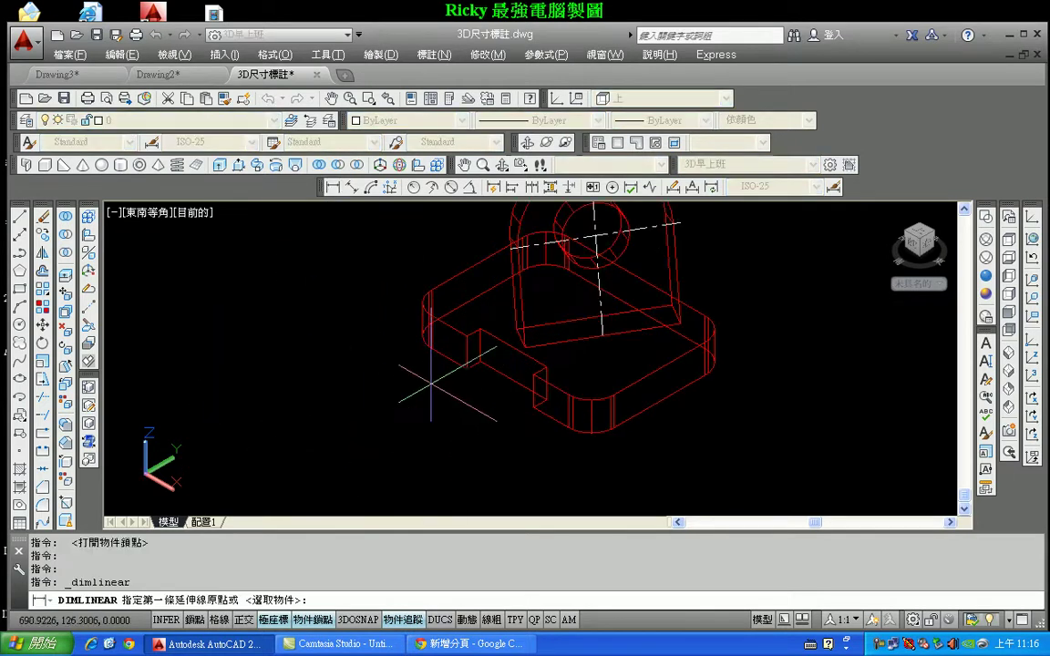
click(432, 322)
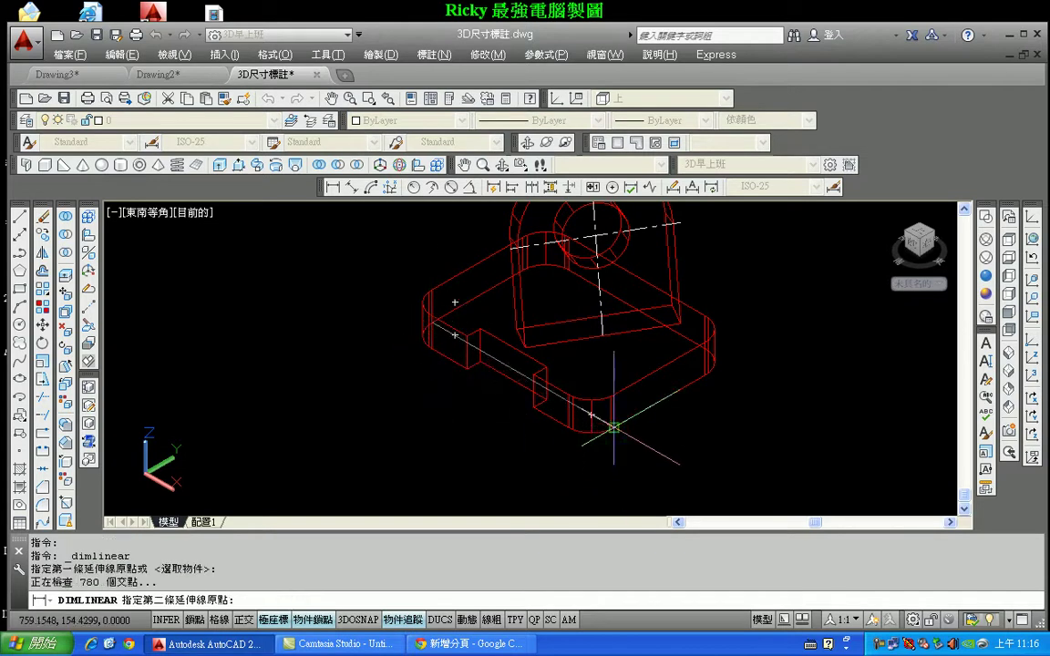
click(611, 427)
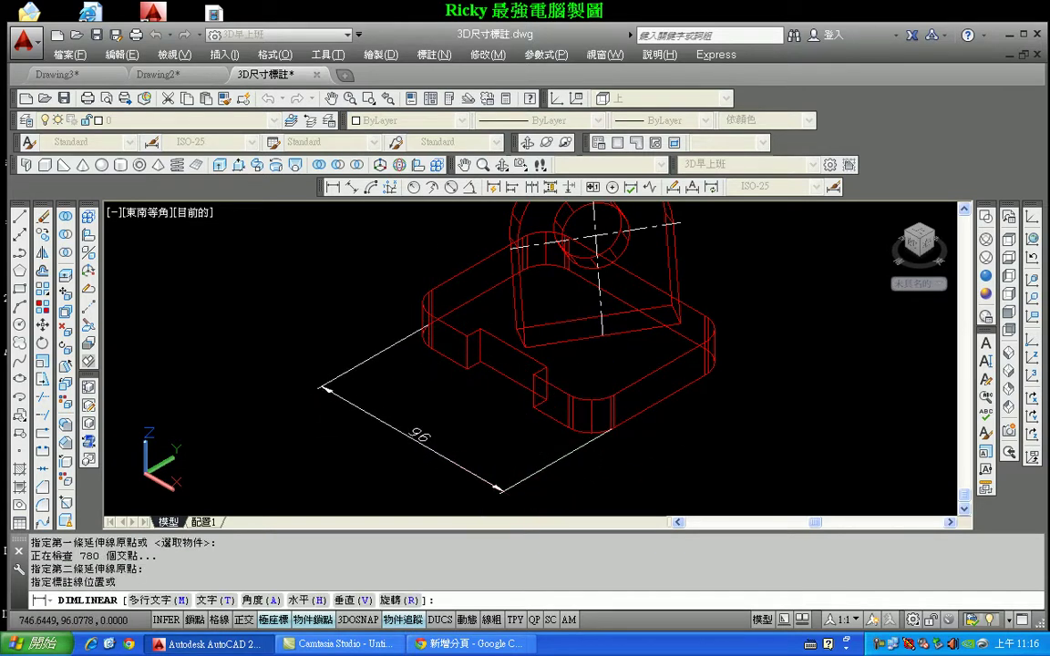
click(478, 430)
Add chained 35 and 30.5 linear dimensions along the same base edge.
key(Return)
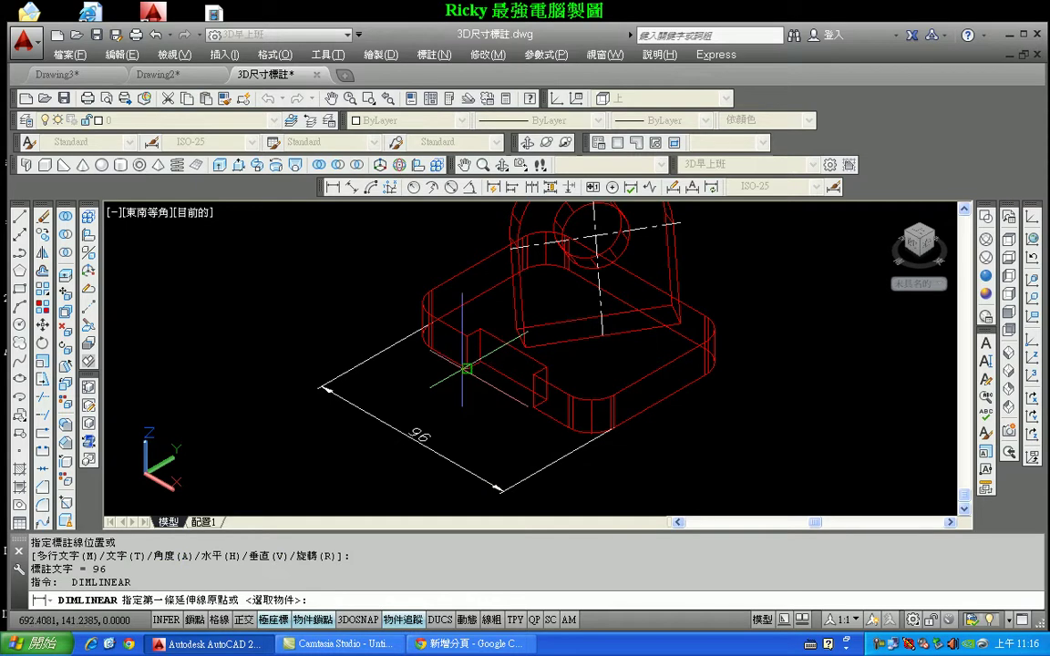
click(466, 369)
click(536, 402)
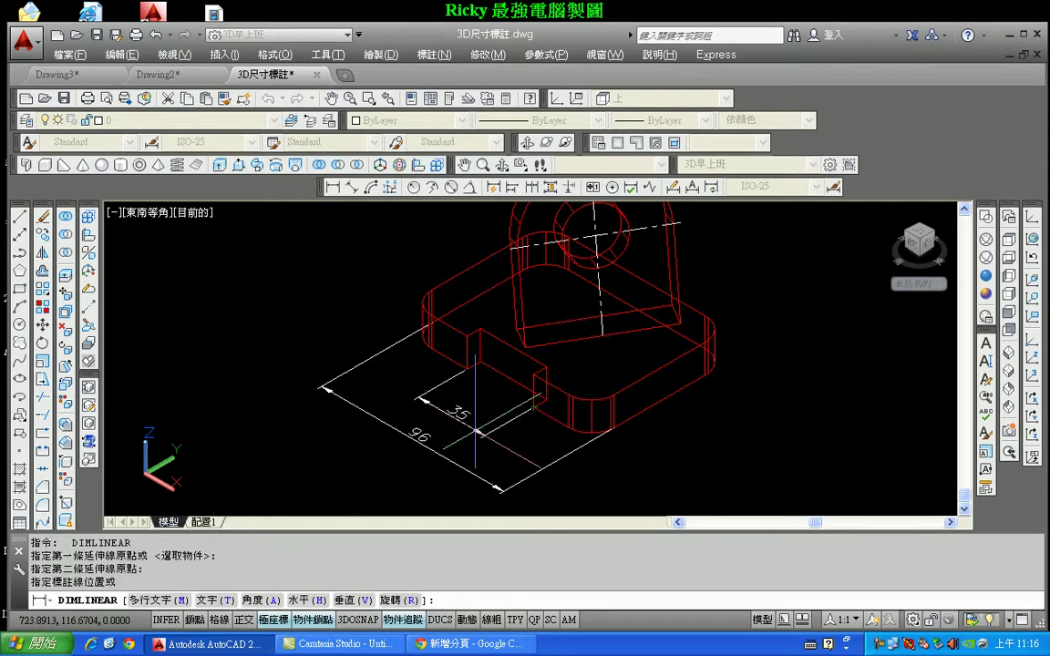
click(476, 432)
key(Return)
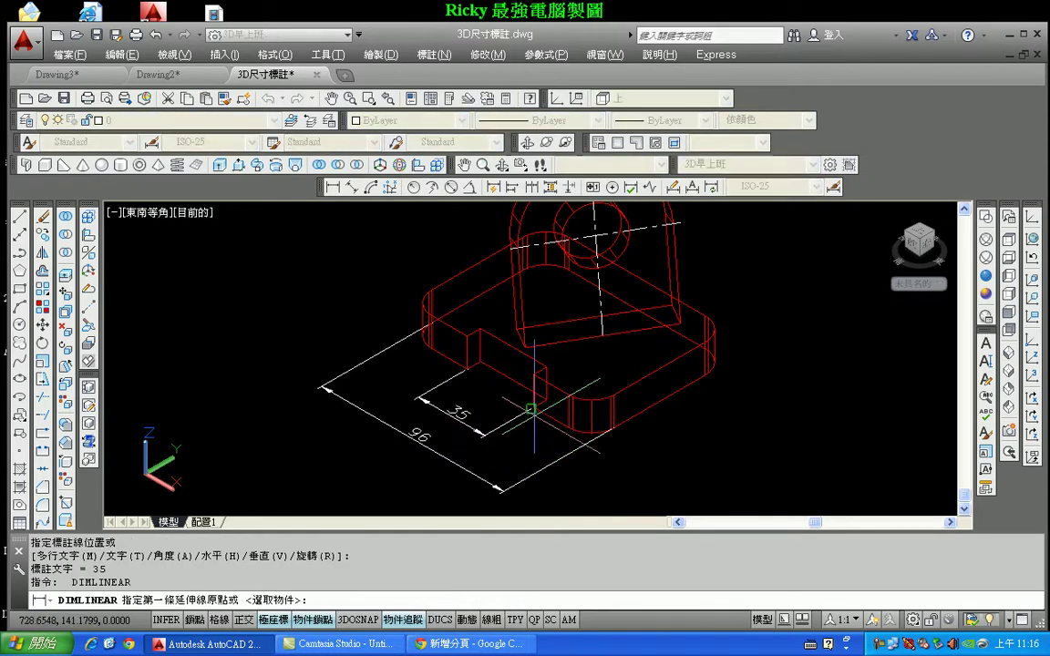
click(531, 411)
click(591, 415)
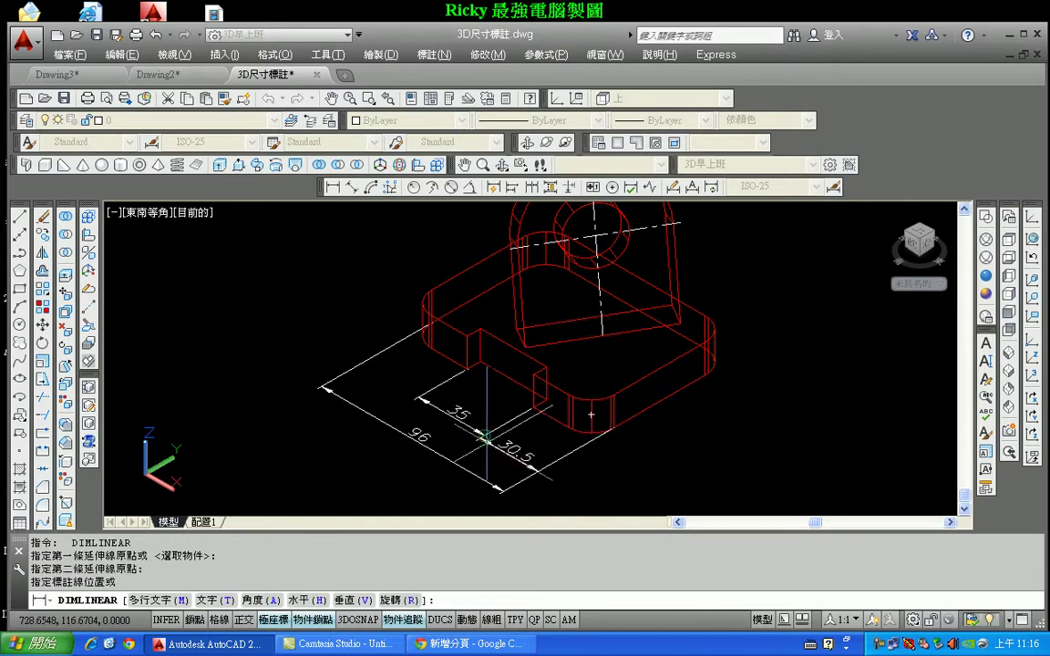
click(483, 436)
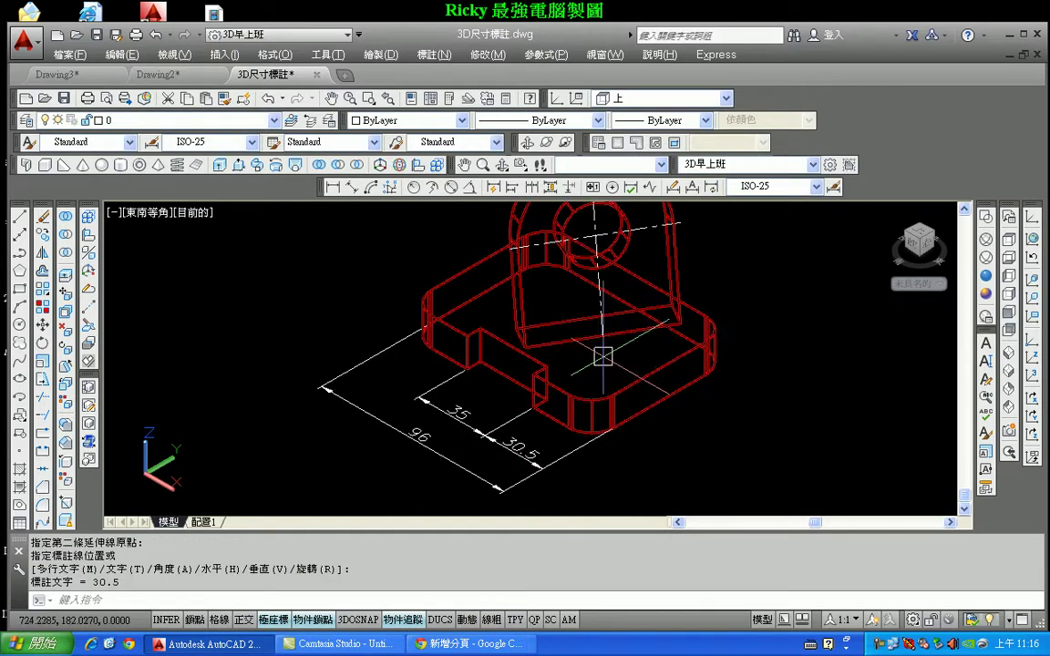
Move the UCS origin onto the base corner.
click(1032, 344)
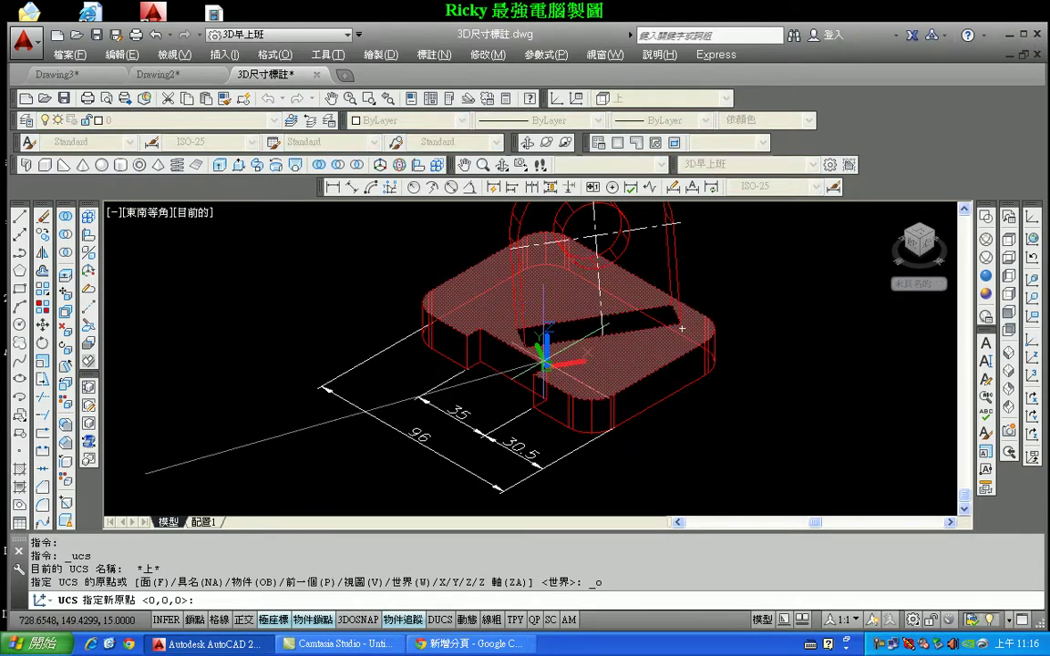
click(545, 358)
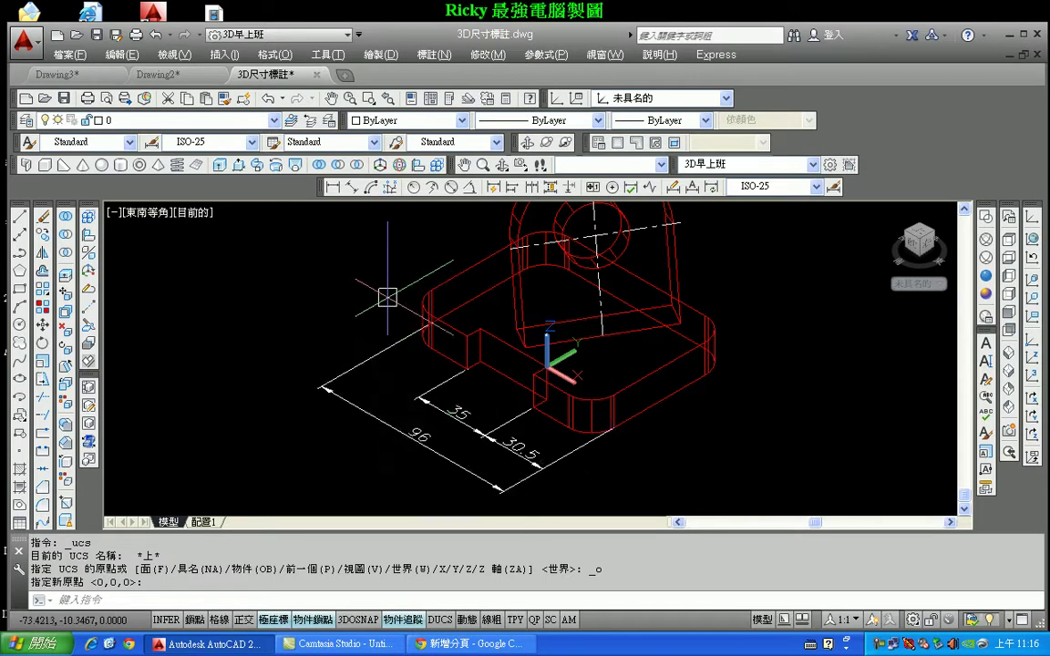
scroll(387, 292, up, 2)
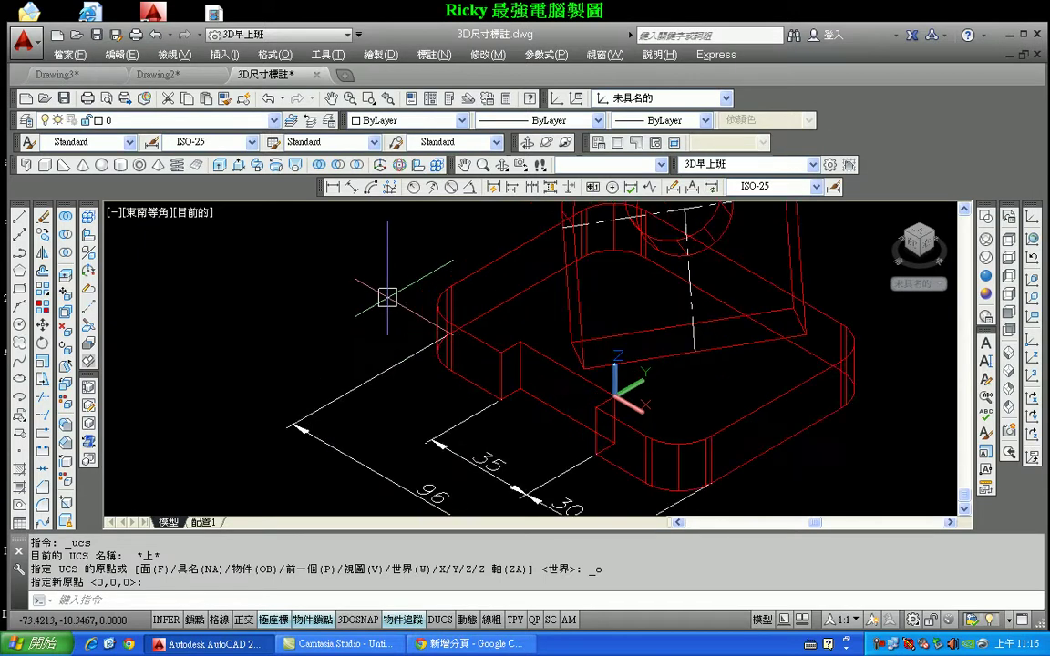
Add an R12 radius dimension to the base's rounded left corner.
click(413, 187)
click(433, 299)
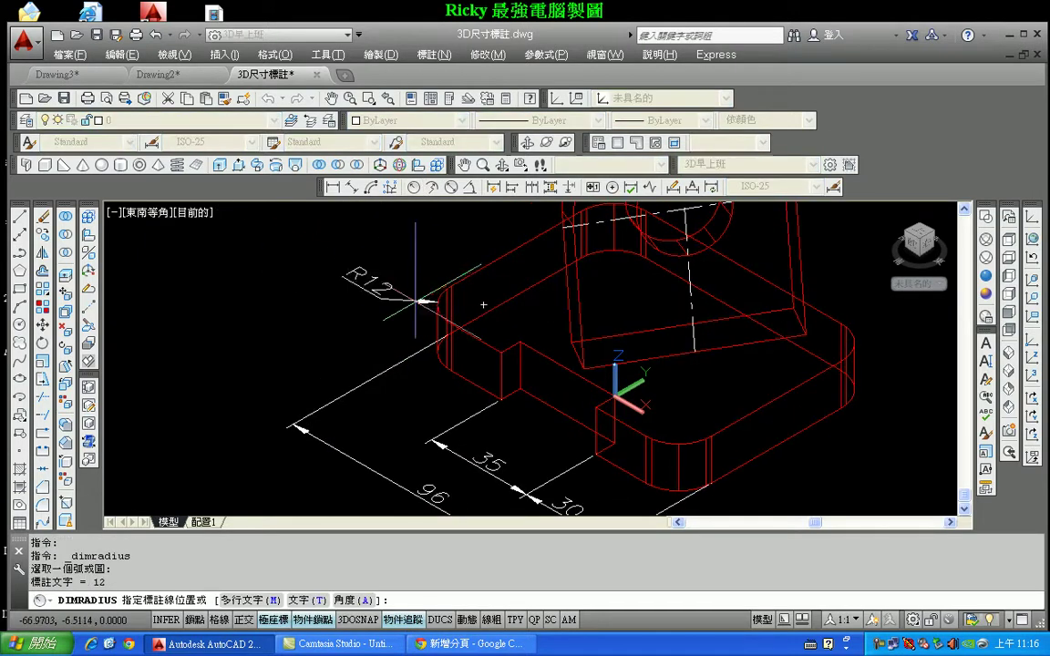
click(337, 284)
middle_drag(423, 349, 325, 354)
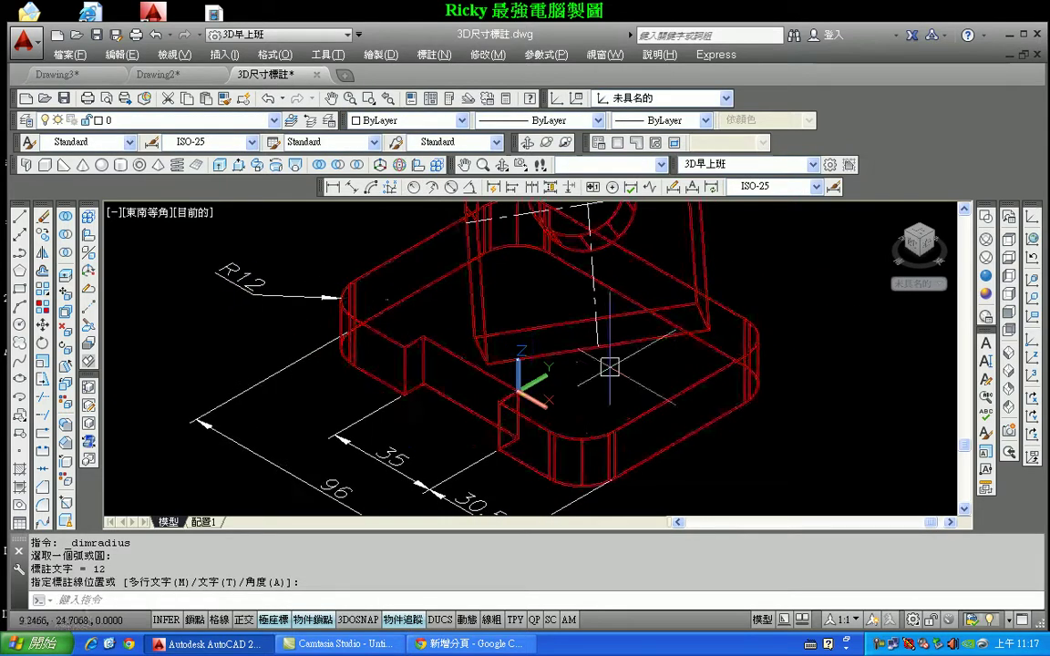
click(20, 218)
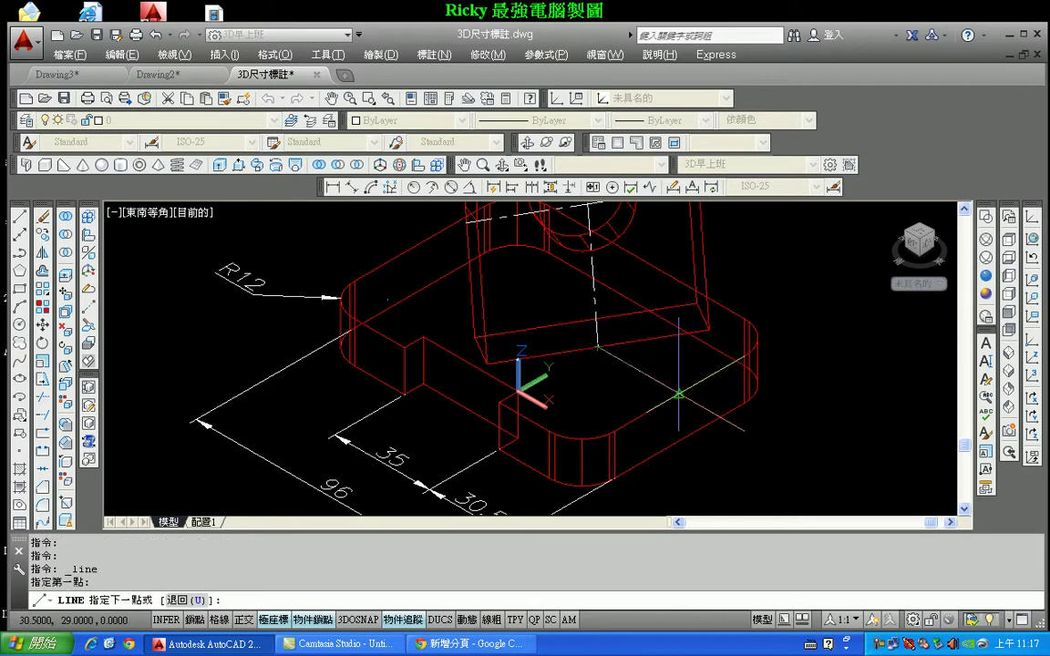
click(598, 347)
key(Escape)
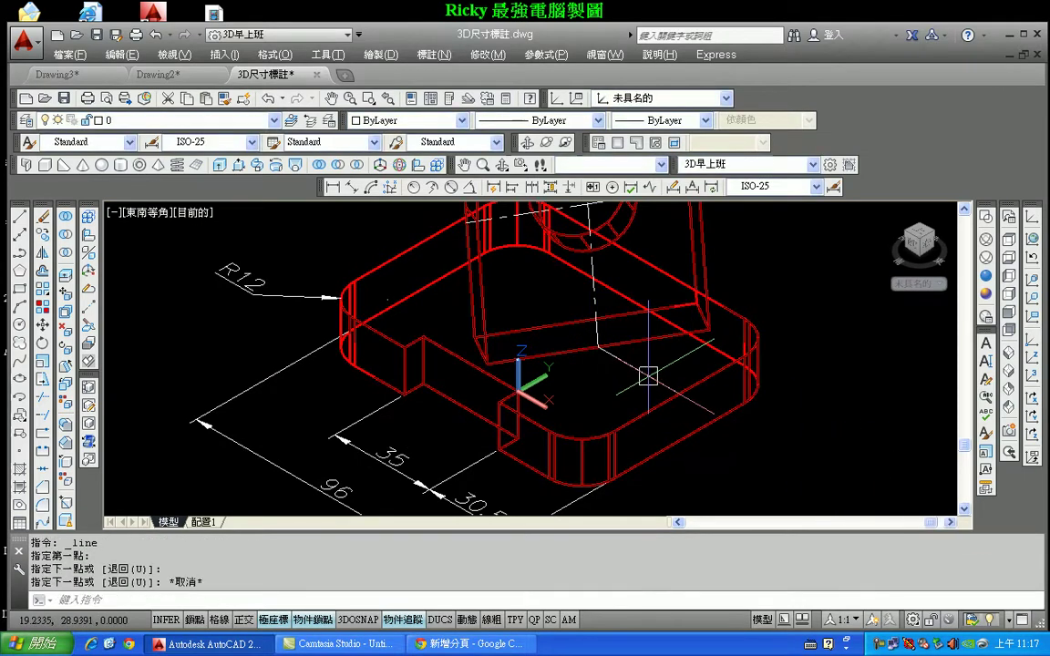
click(648, 376)
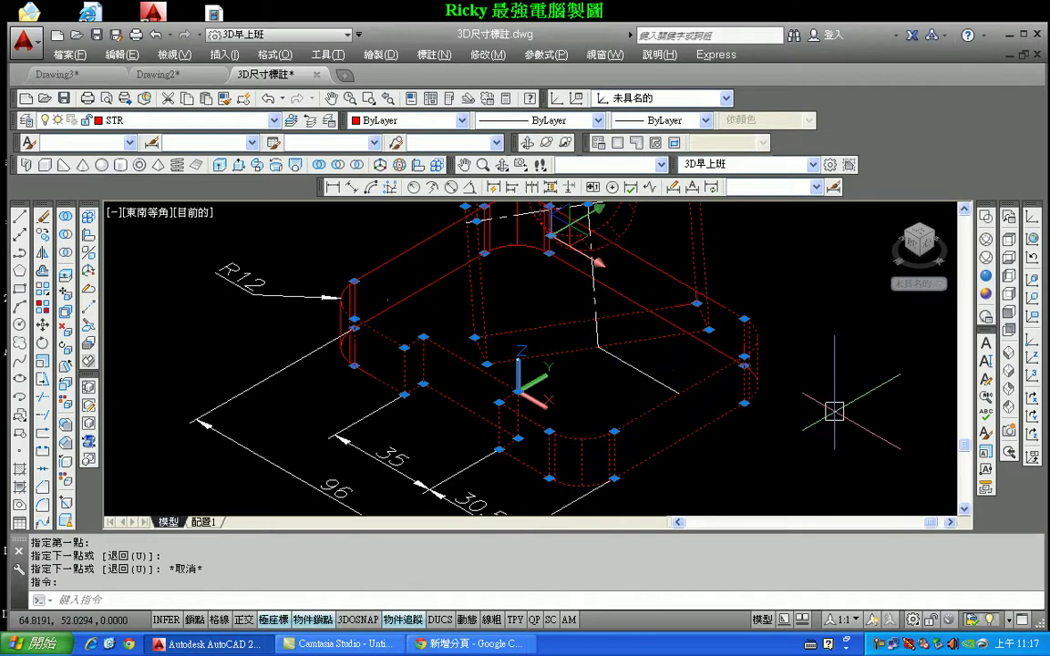
key(Escape)
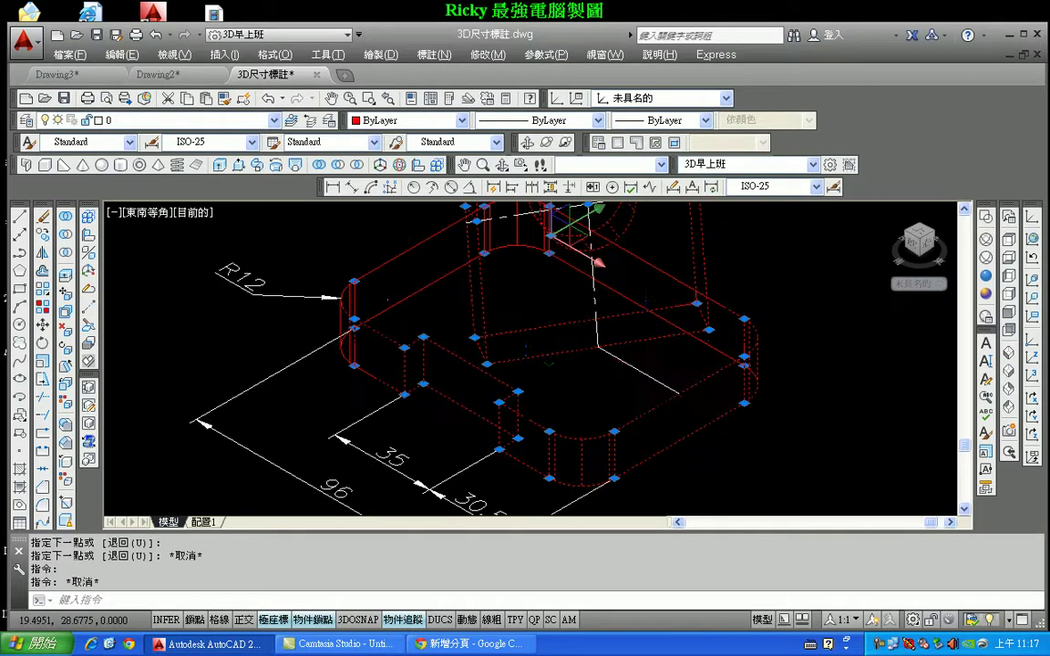
click(645, 376)
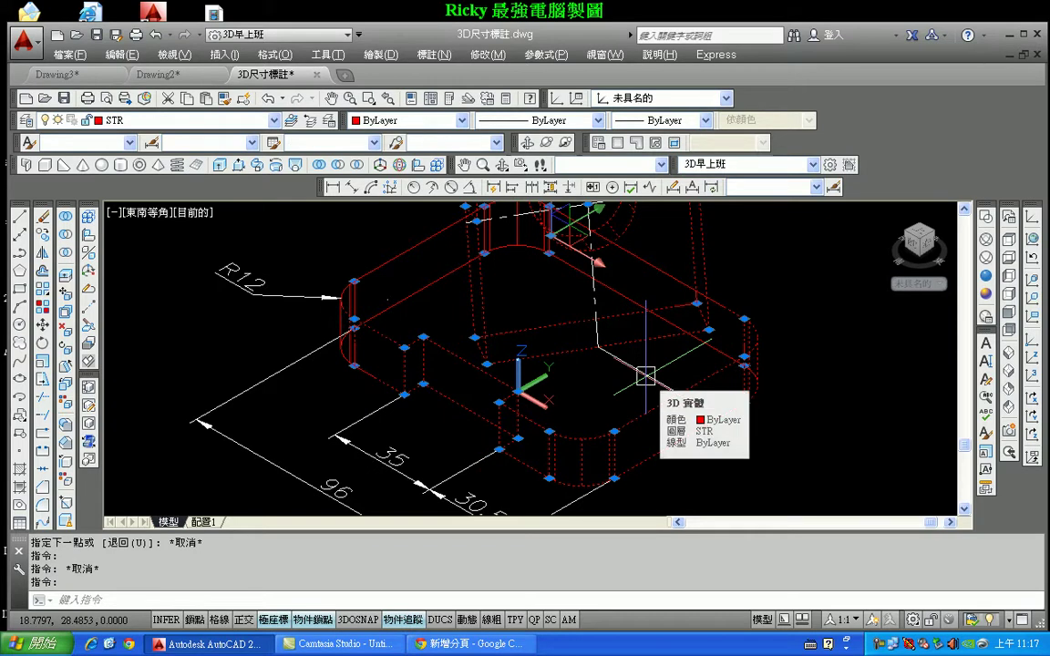
key(Escape)
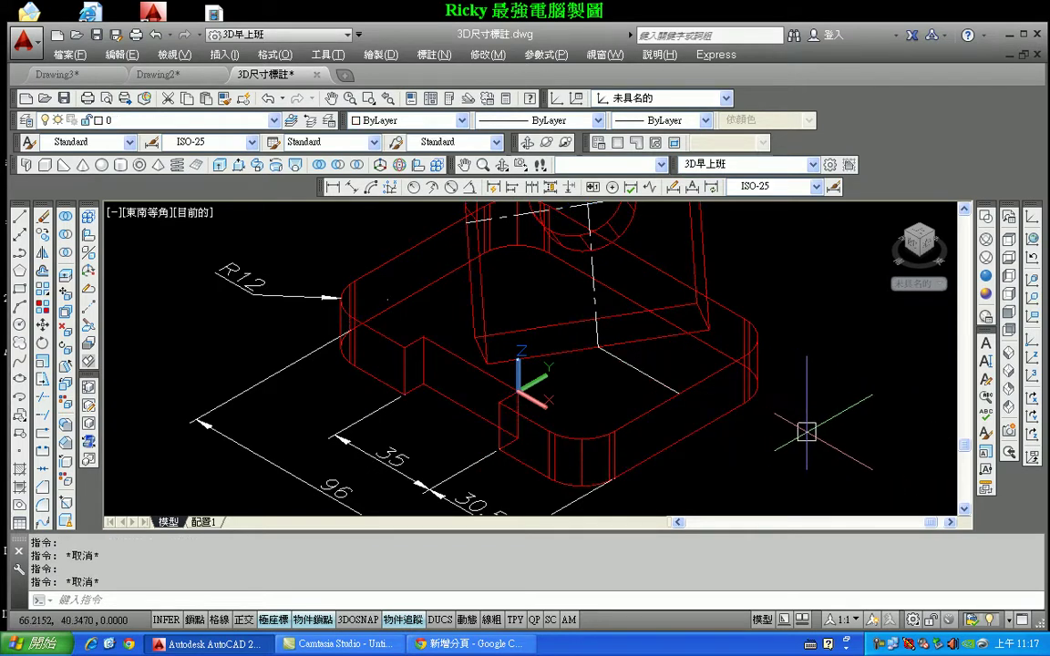
Set the visual style to 2D Wireframe.
click(984, 220)
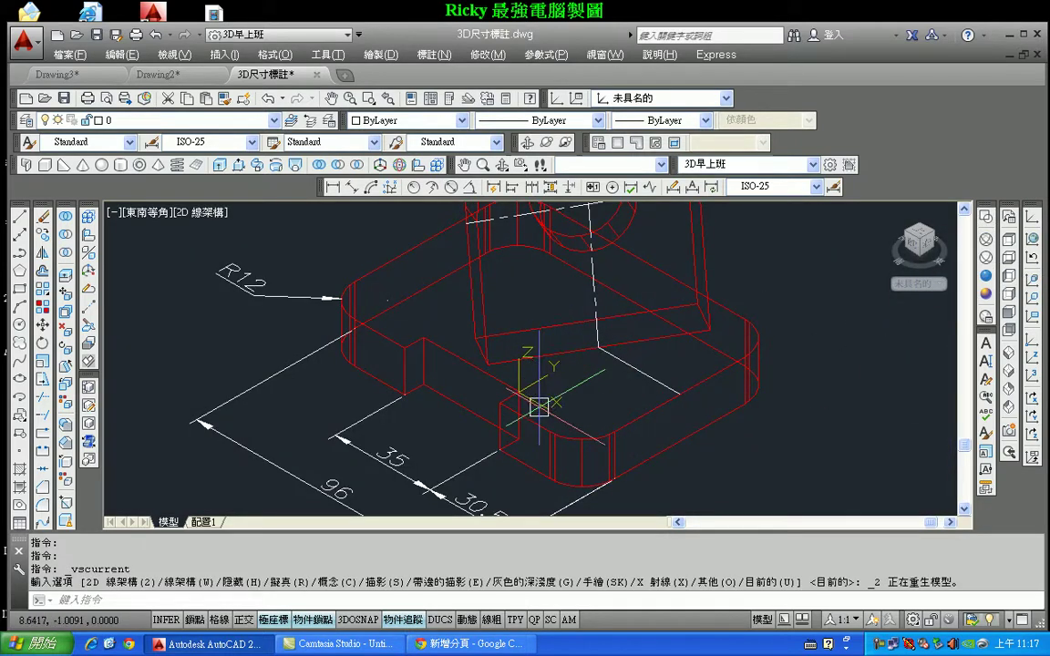
click(986, 240)
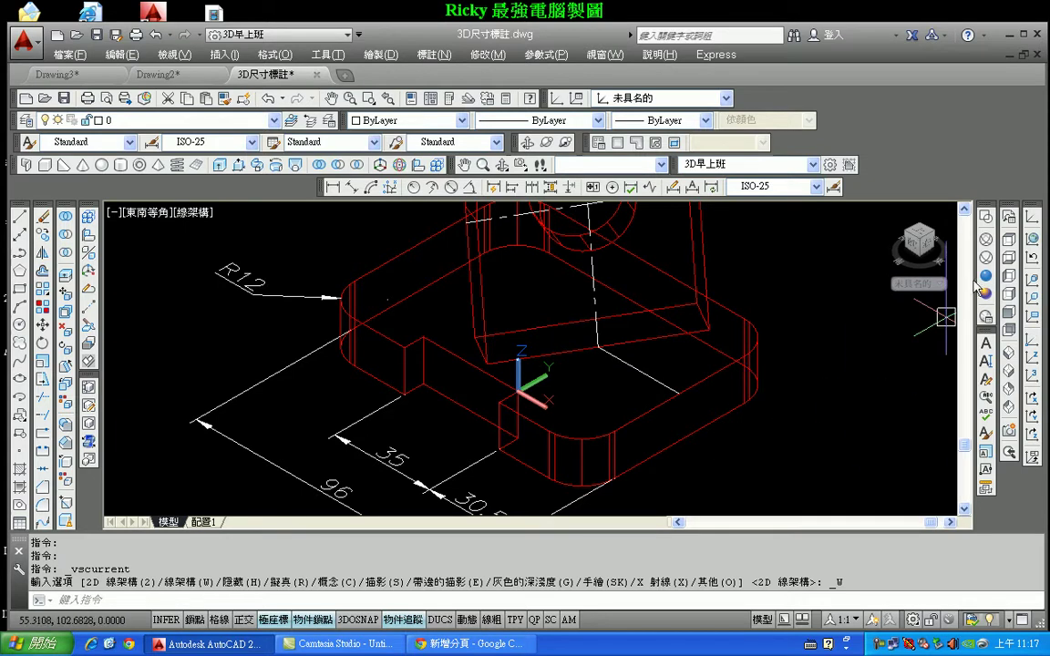
click(986, 219)
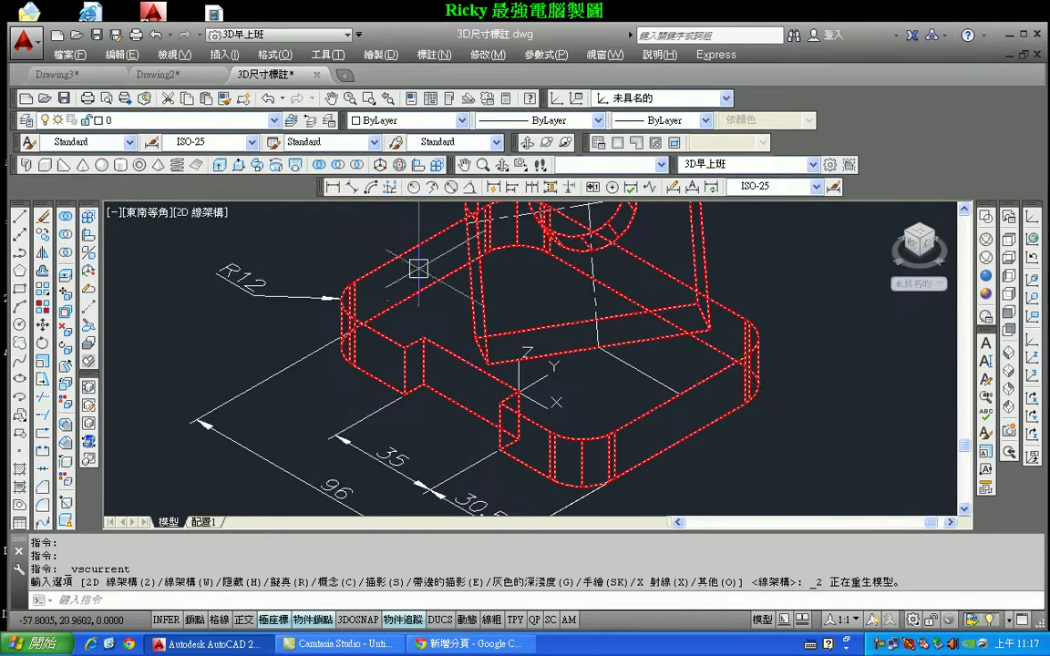
Change the dashed line on the base top to the CENTER linetype.
click(635, 362)
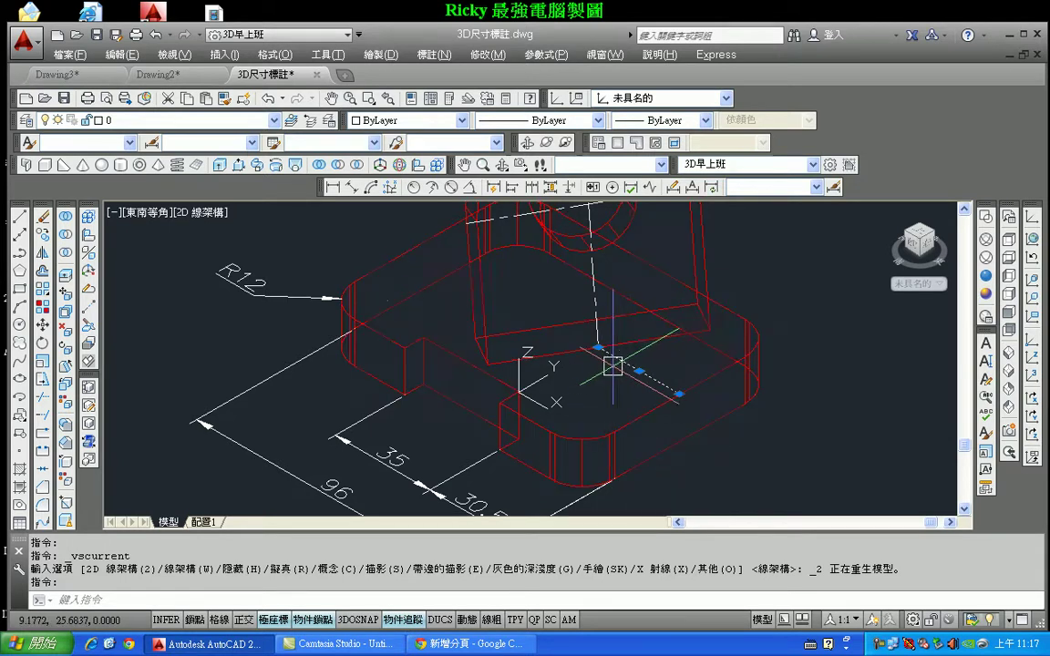
click(517, 122)
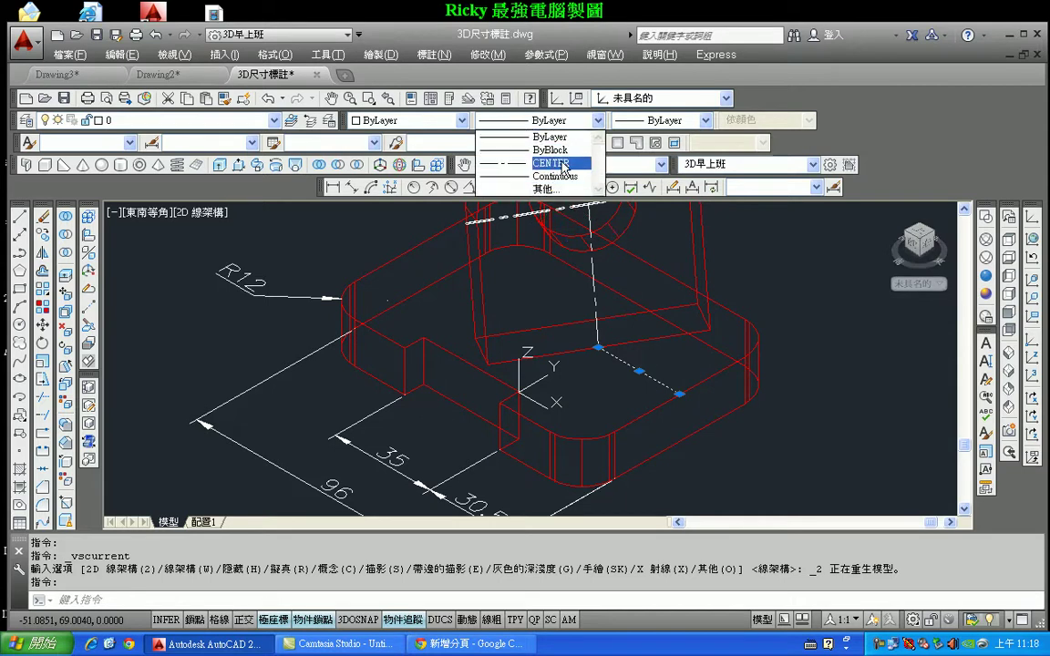
click(563, 163)
middle_drag(711, 309, 634, 299)
key(Escape)
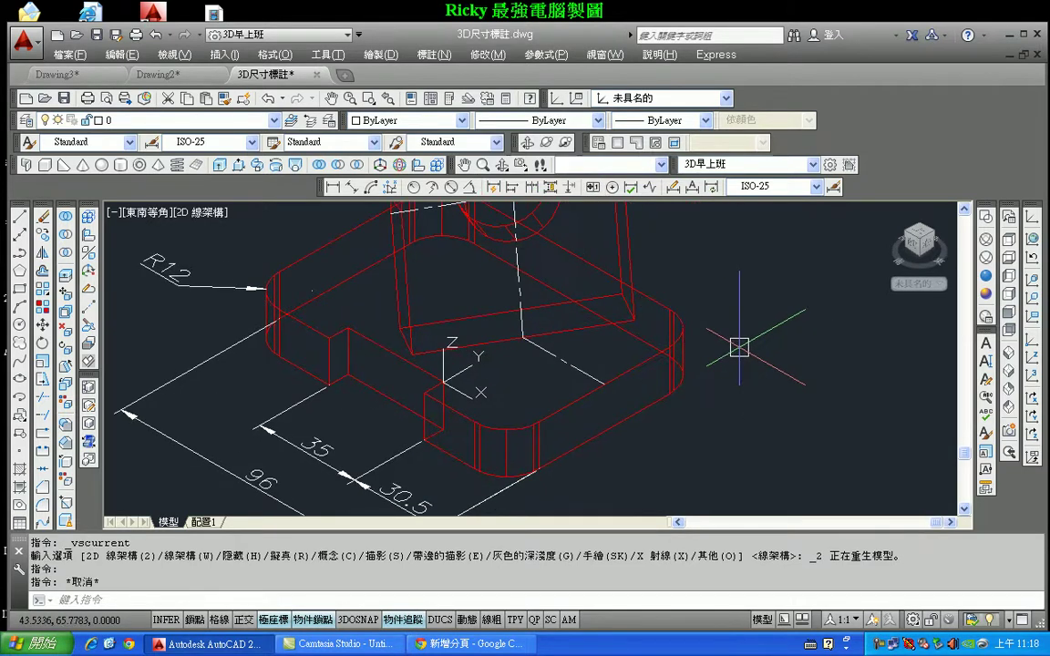
middle_drag(740, 347, 746, 397)
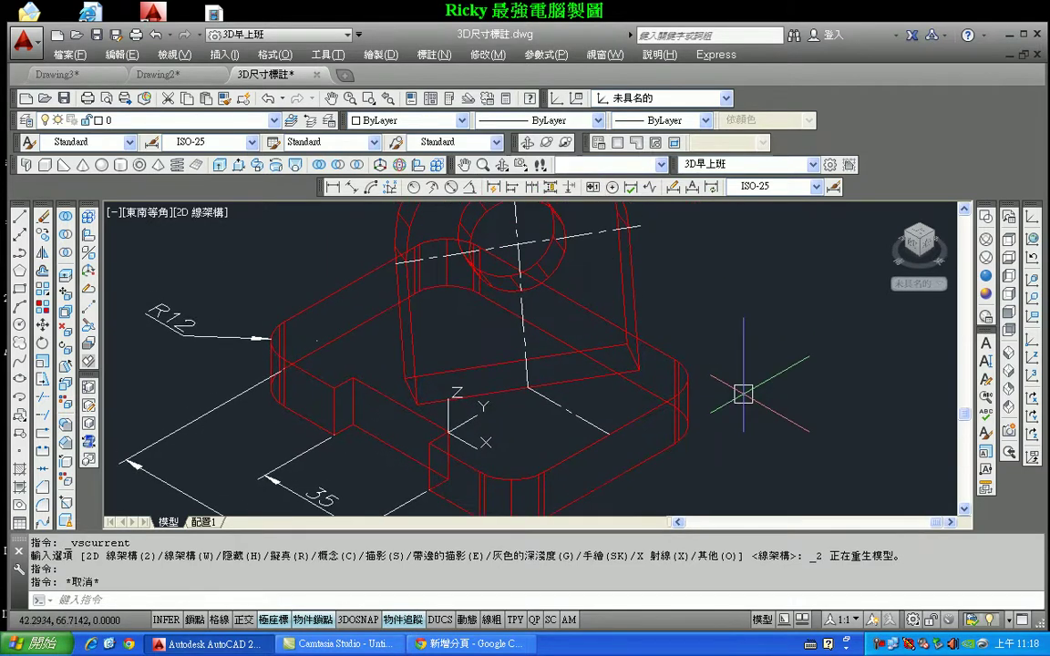
Add 30 and 36 linear dimensions to the base plate.
click(332, 189)
click(529, 387)
click(608, 435)
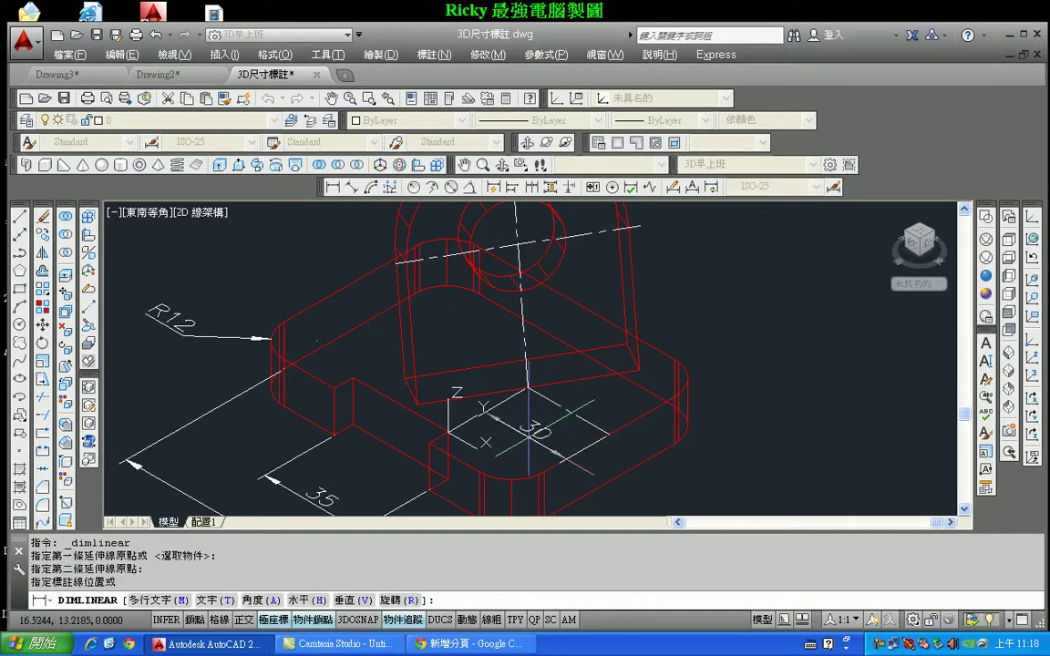
click(537, 440)
key(Return)
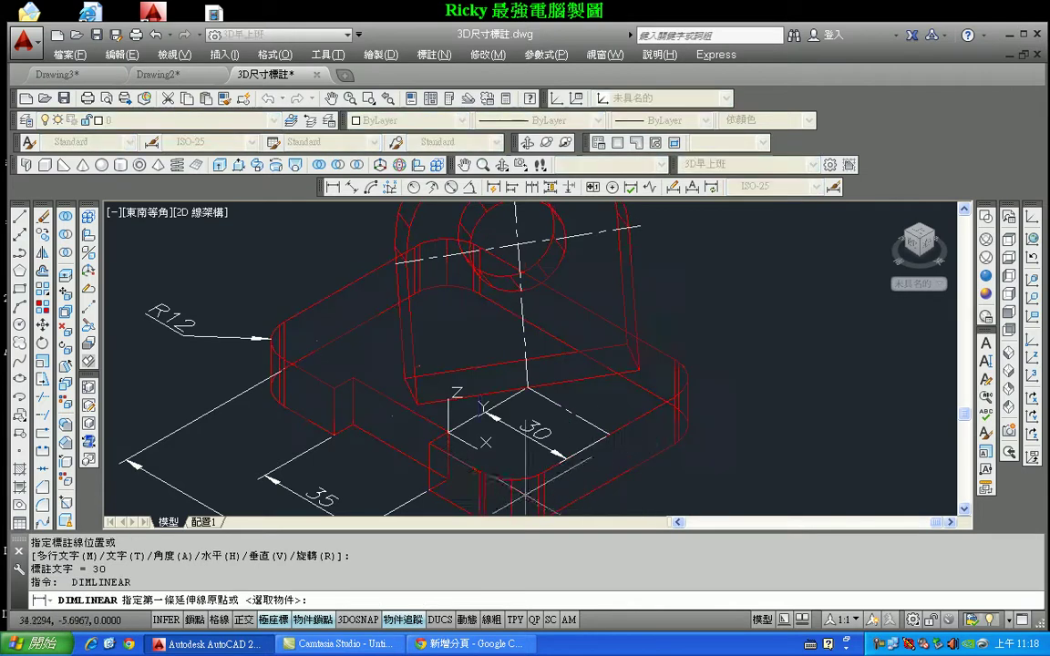
click(480, 469)
click(673, 444)
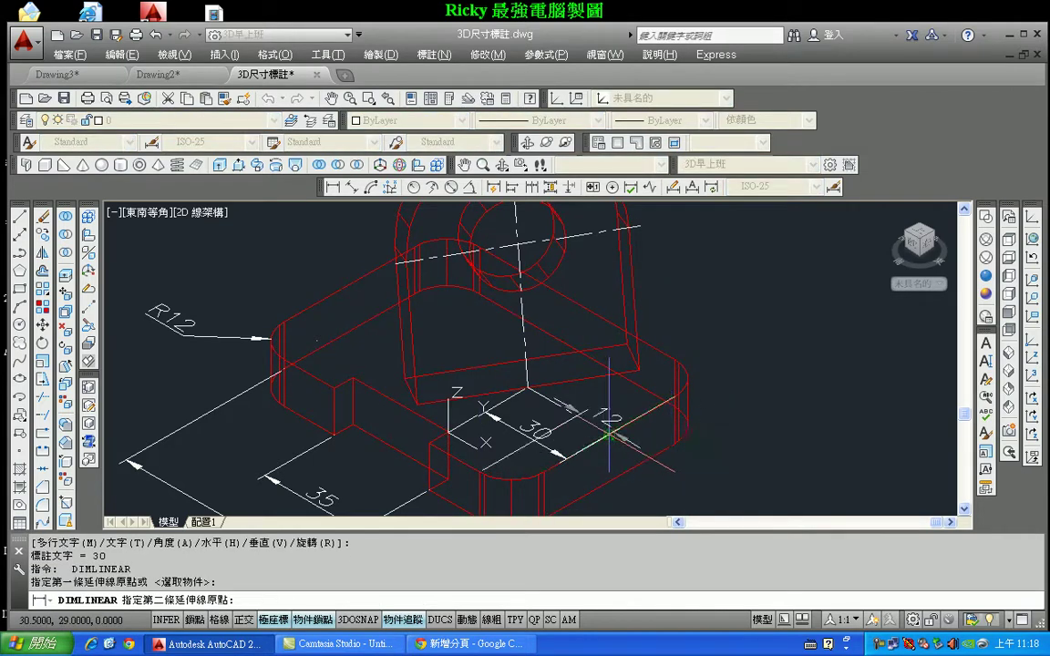
middle_drag(605, 418, 568, 342)
click(613, 418)
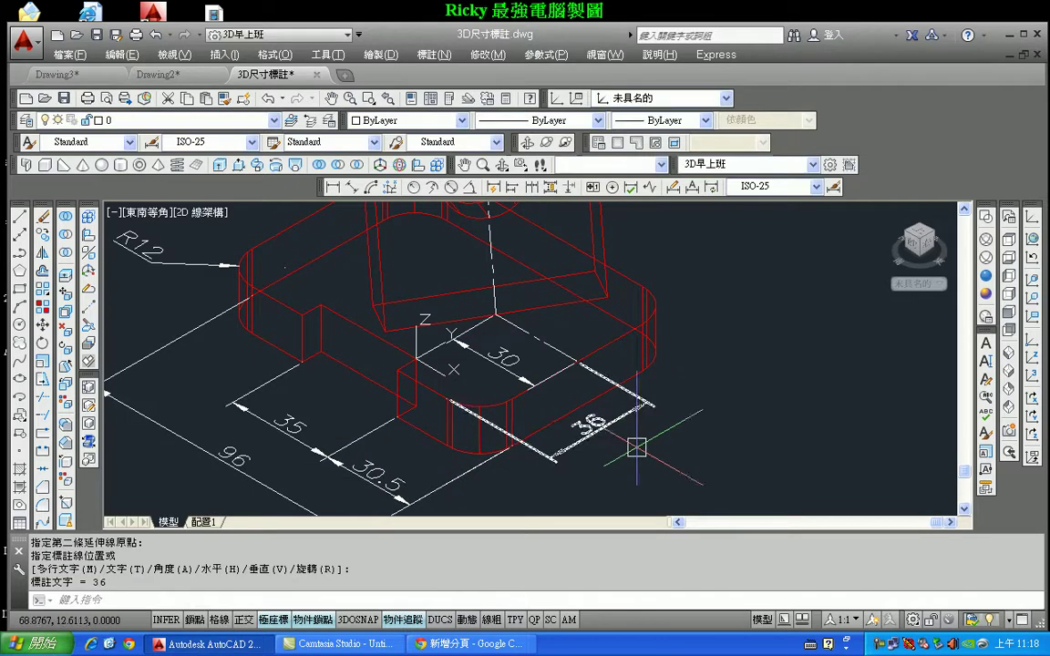
Add the 72 linear dimension to the base plate.
key(Return)
click(446, 398)
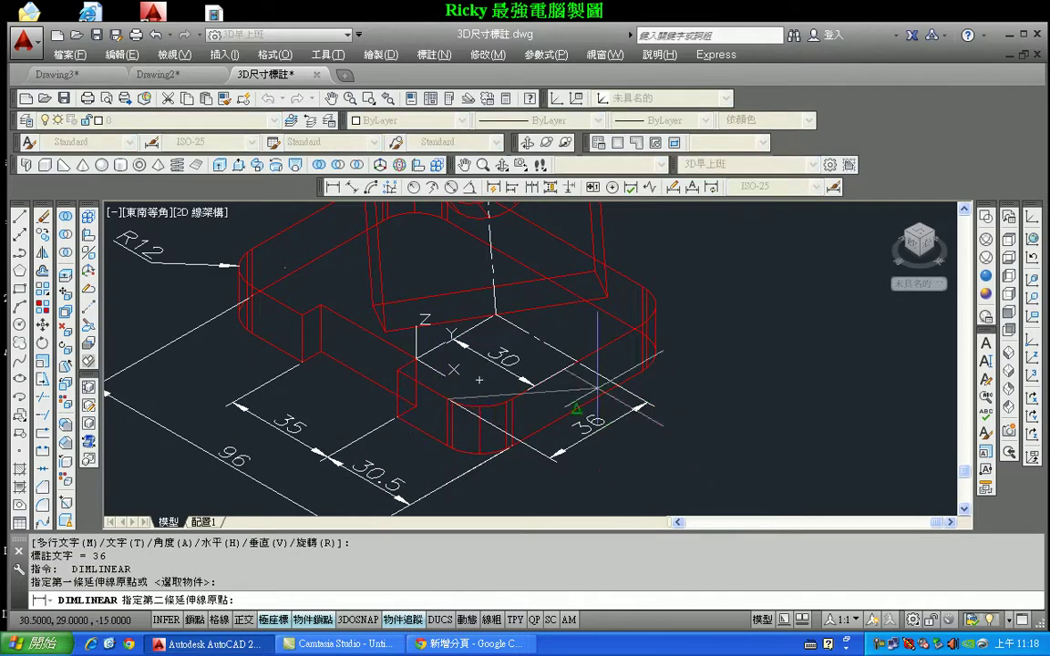
click(643, 287)
click(666, 445)
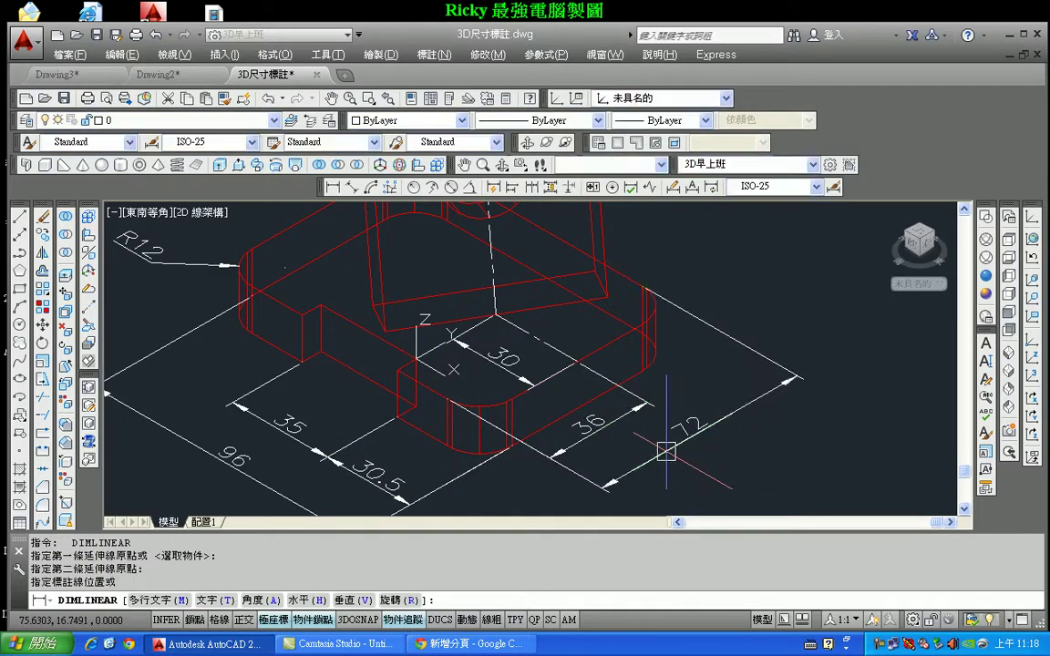
middle_drag(606, 269, 592, 348)
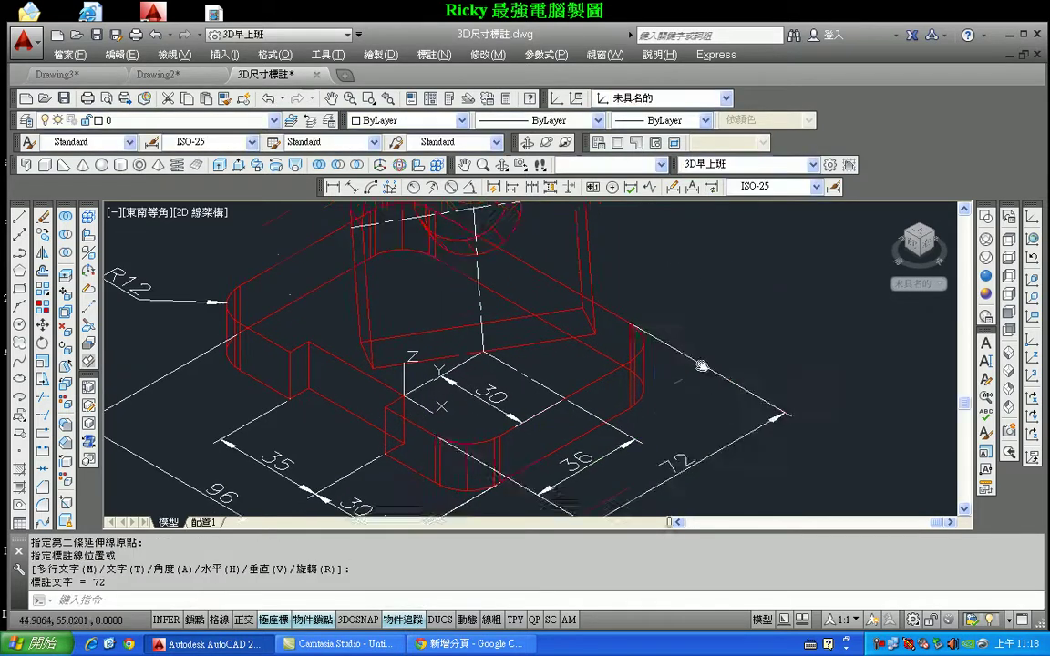
Add a 60° angular dimension between the two lines where the upright meets the base.
click(470, 187)
click(493, 383)
click(572, 338)
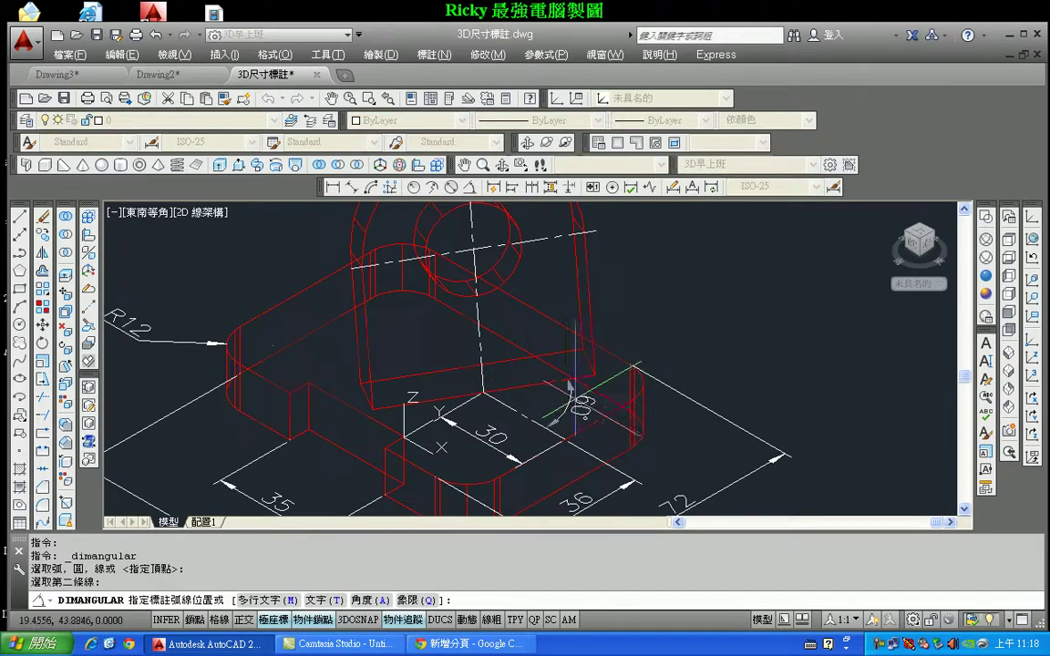
click(578, 388)
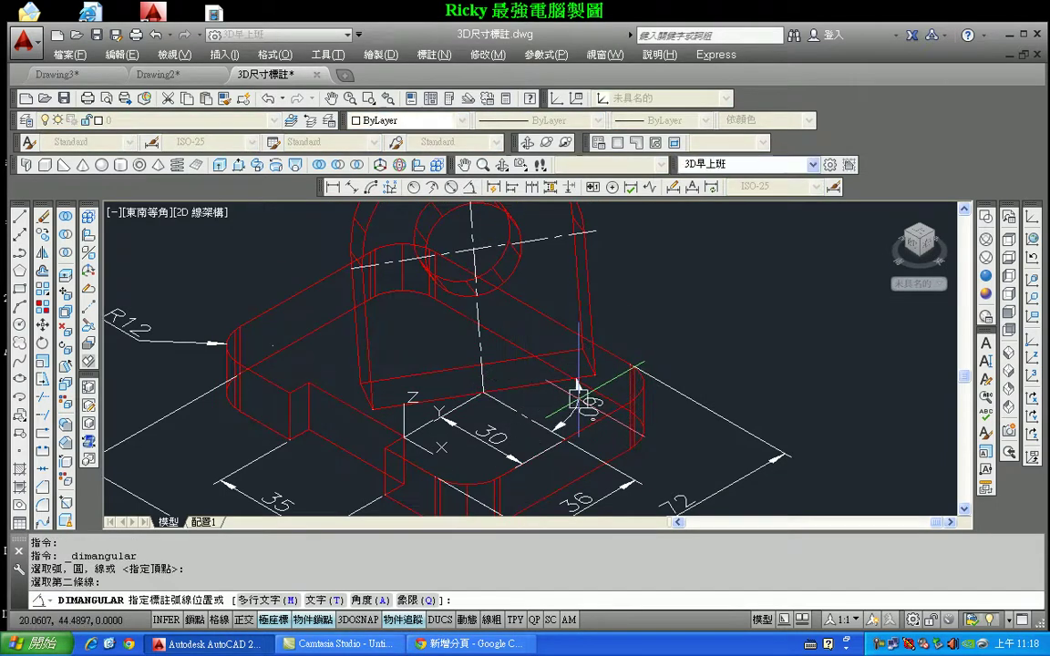
scroll(666, 316, down, 1)
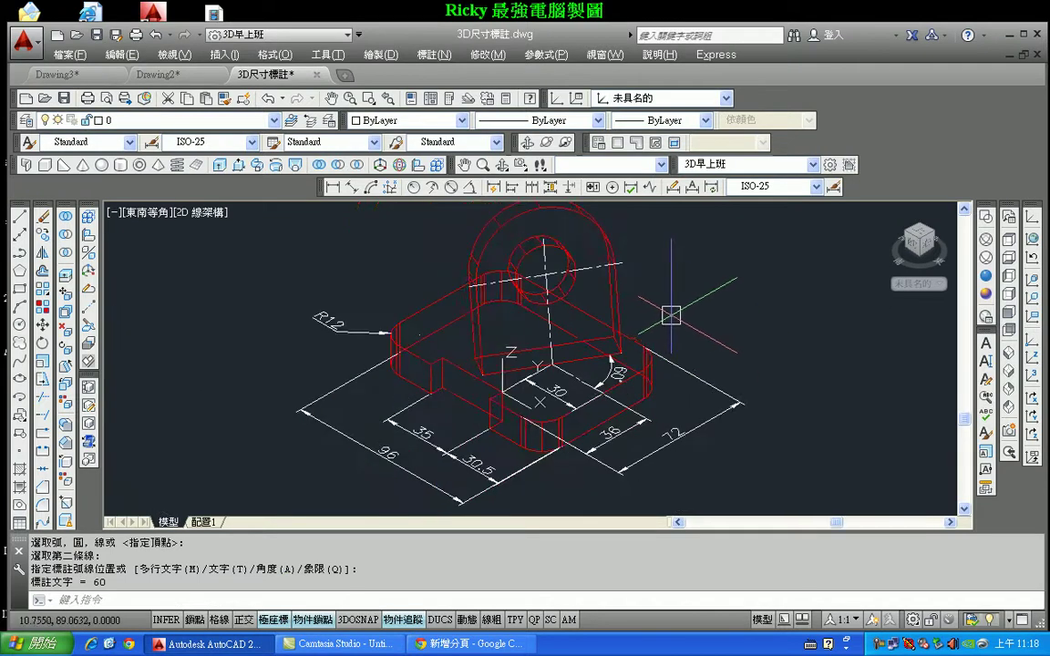
scroll(644, 398, down, 1)
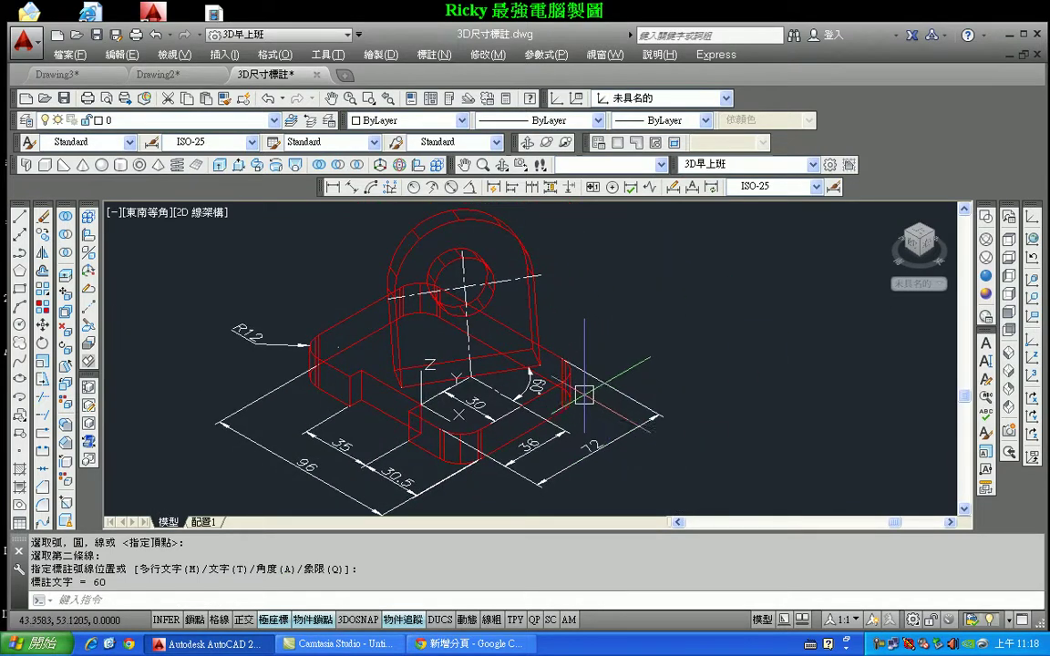
scroll(547, 386, up, 2)
scroll(492, 420, up, 1)
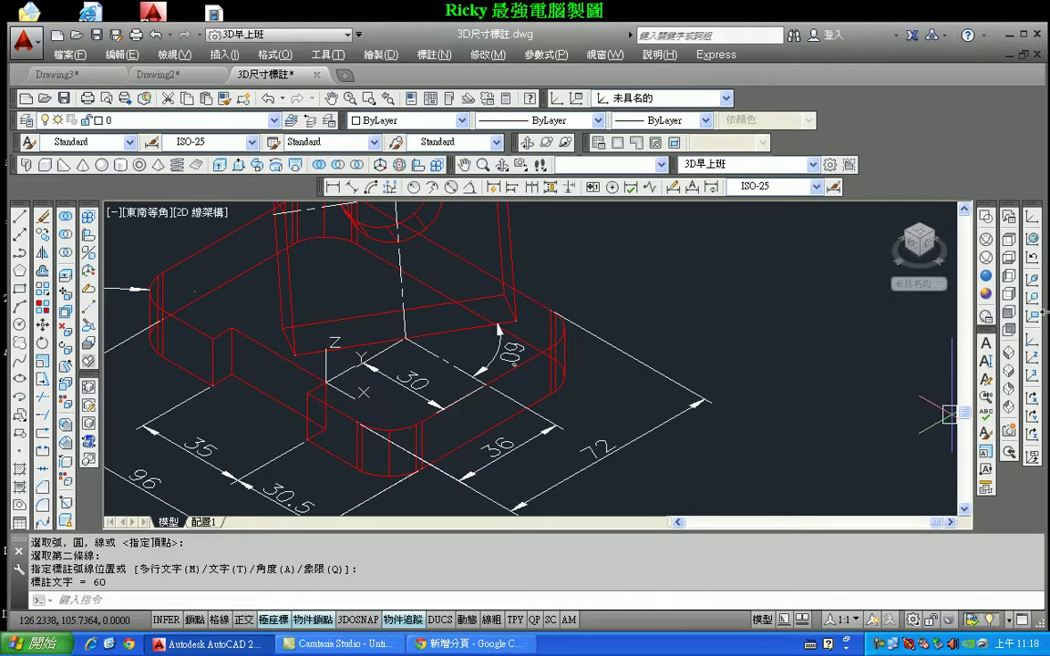
Align the UCS to the base's end face using three points.
click(1035, 378)
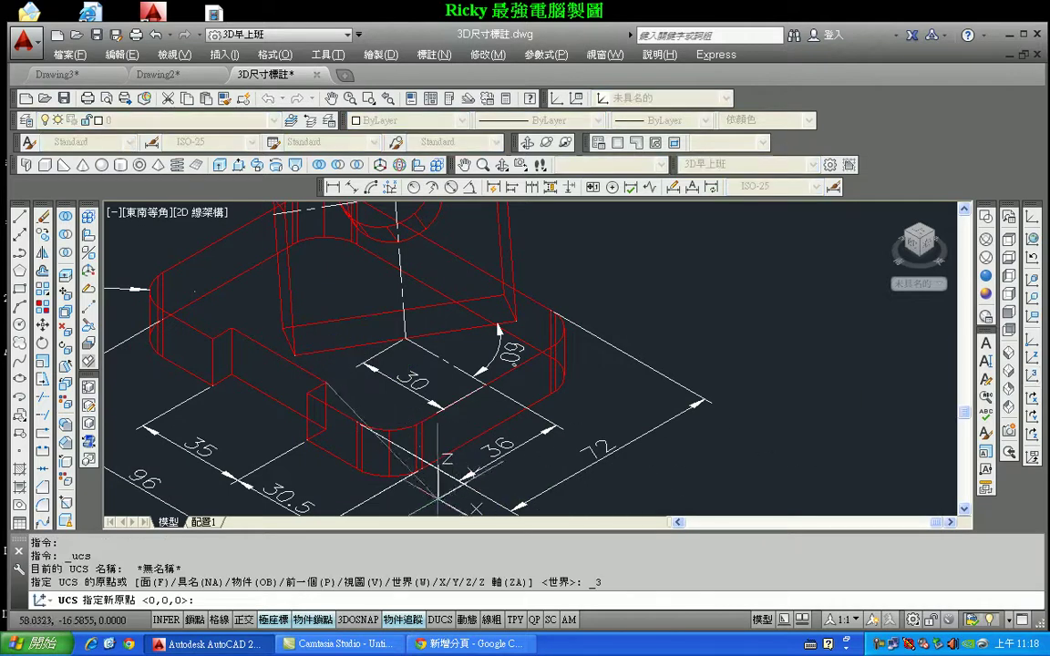
click(422, 469)
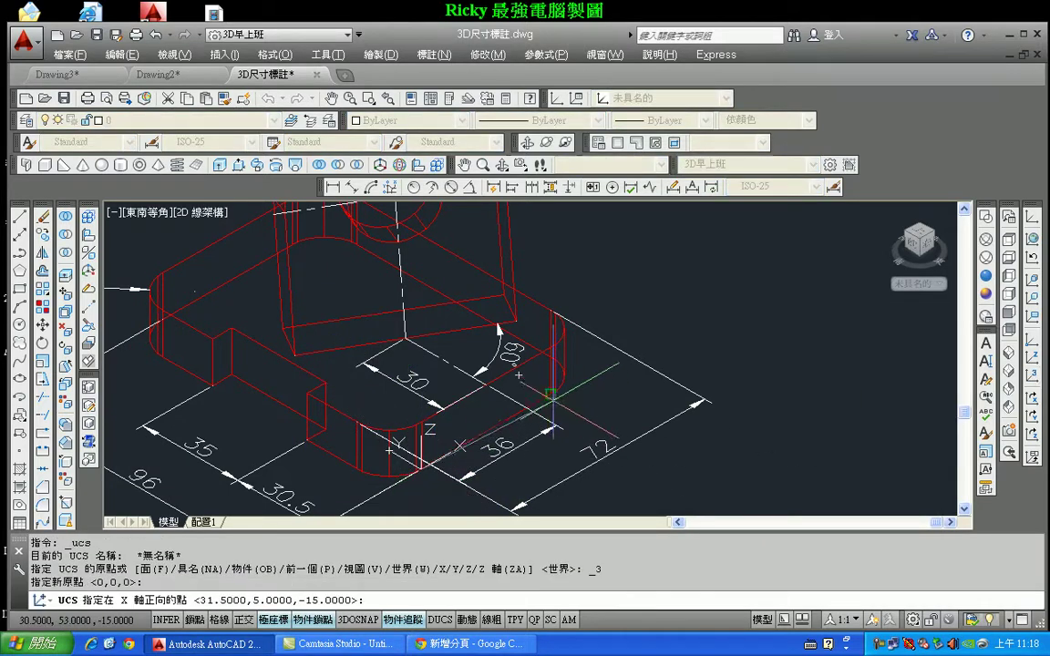
click(551, 394)
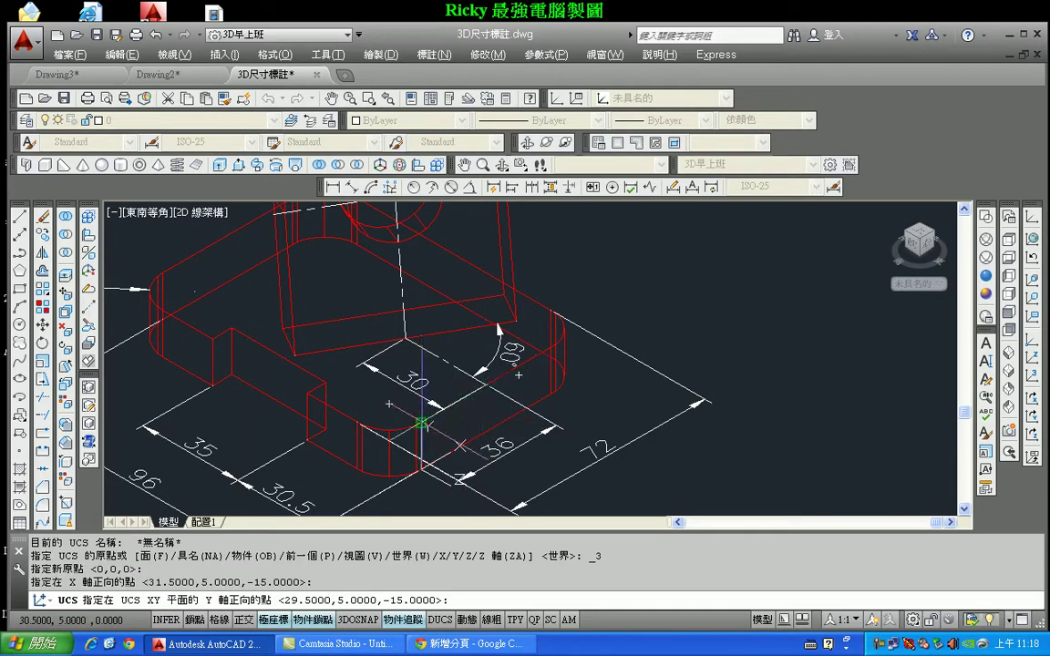
click(421, 424)
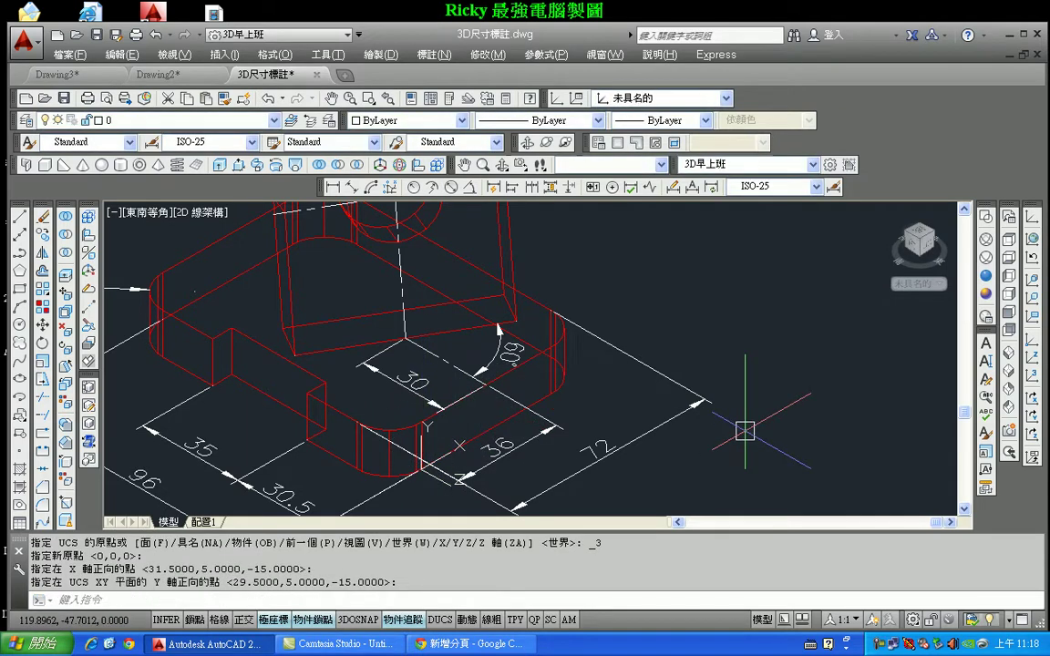
Add a vertical 15 linear dimension for the base plate's thickness.
click(333, 186)
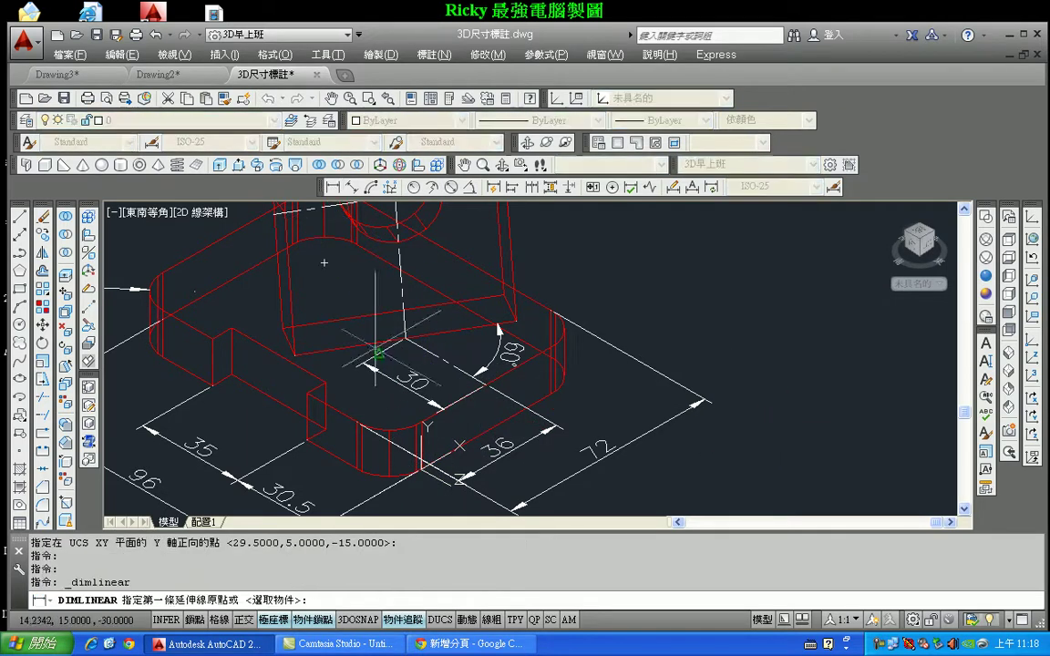
click(549, 395)
click(547, 355)
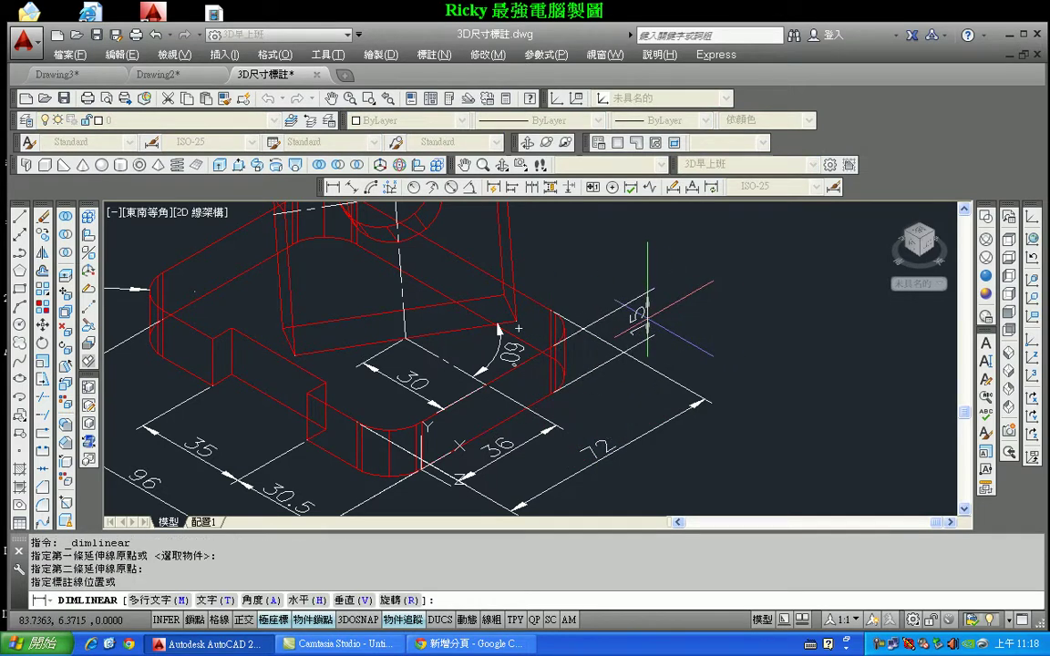
click(647, 310)
mouse_move(401, 284)
middle_down()
mouse_move(499, 392)
mouse_move(492, 412)
middle_up()
scroll(492, 412, down, 3)
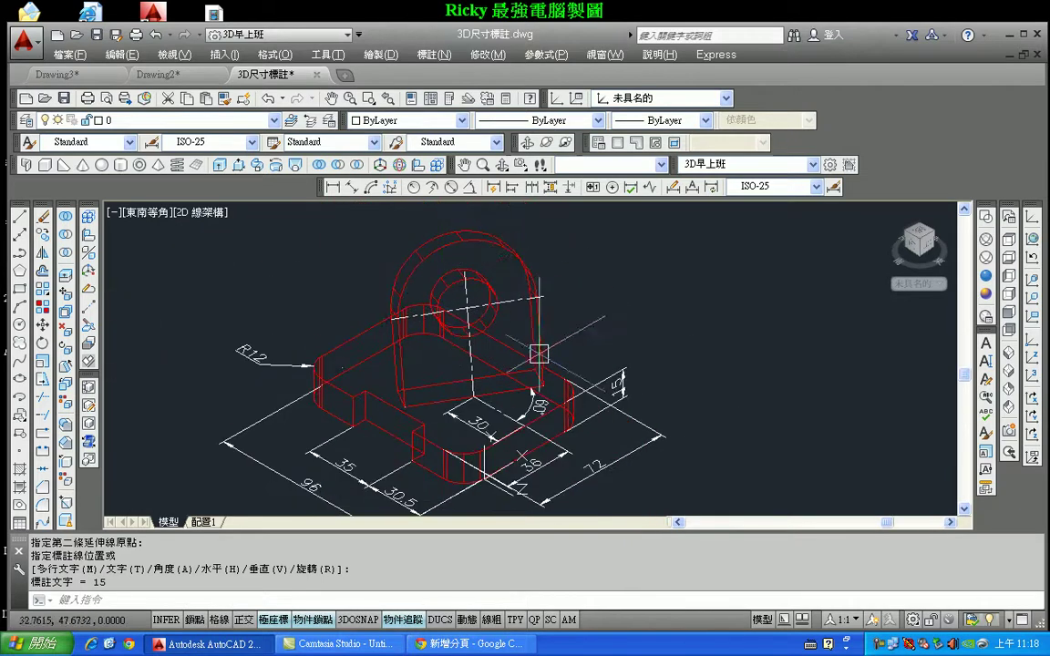
scroll(432, 360, up, 2)
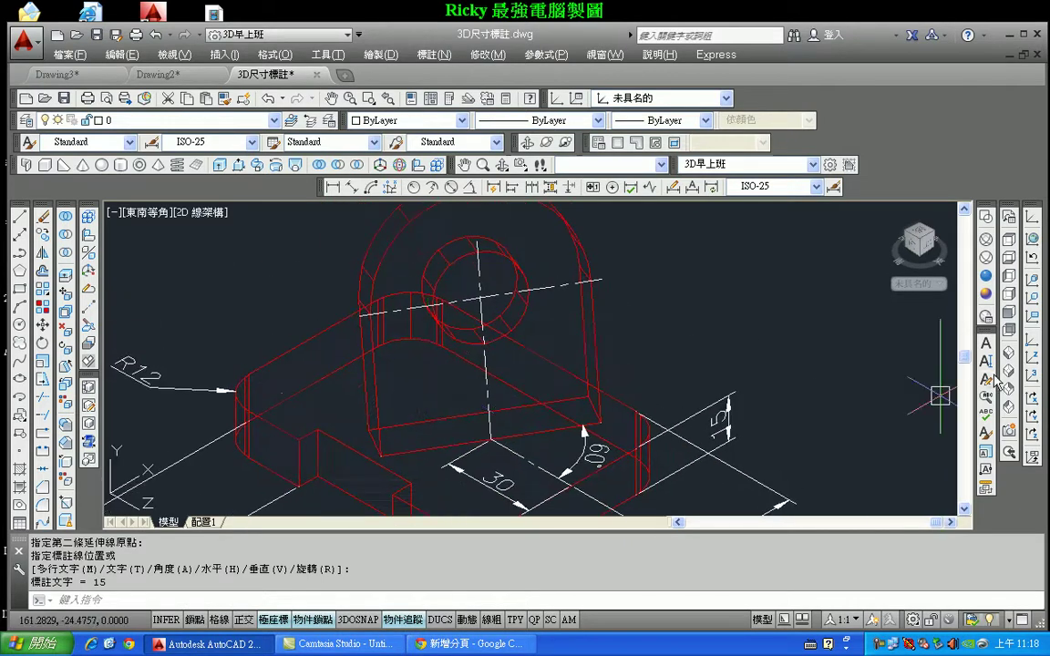
Align the UCS to the upright's face using three points.
click(1032, 376)
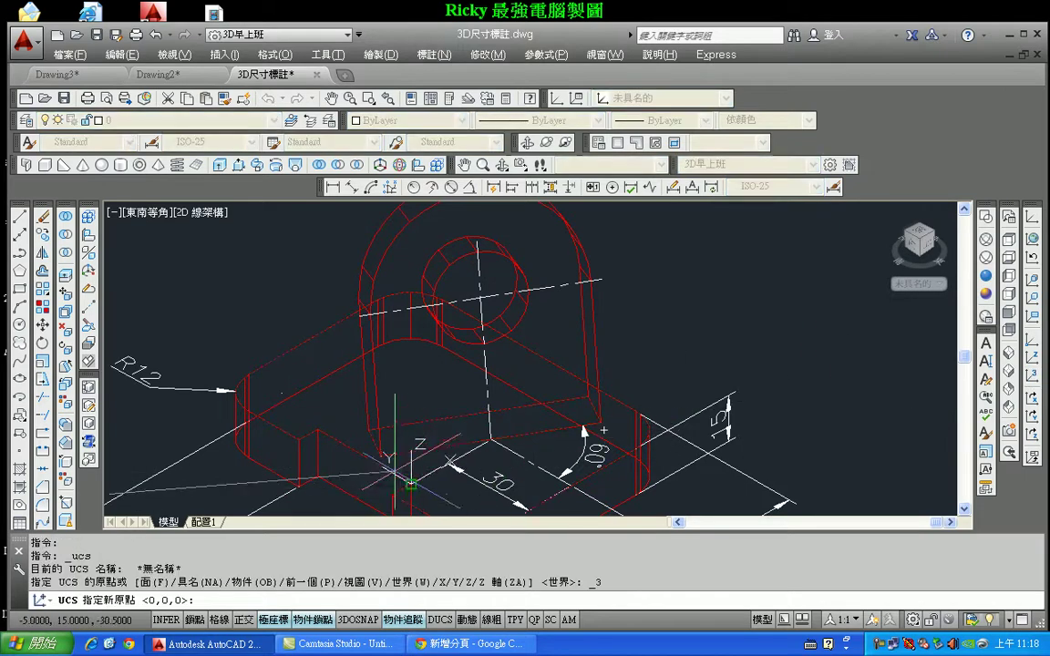
click(383, 454)
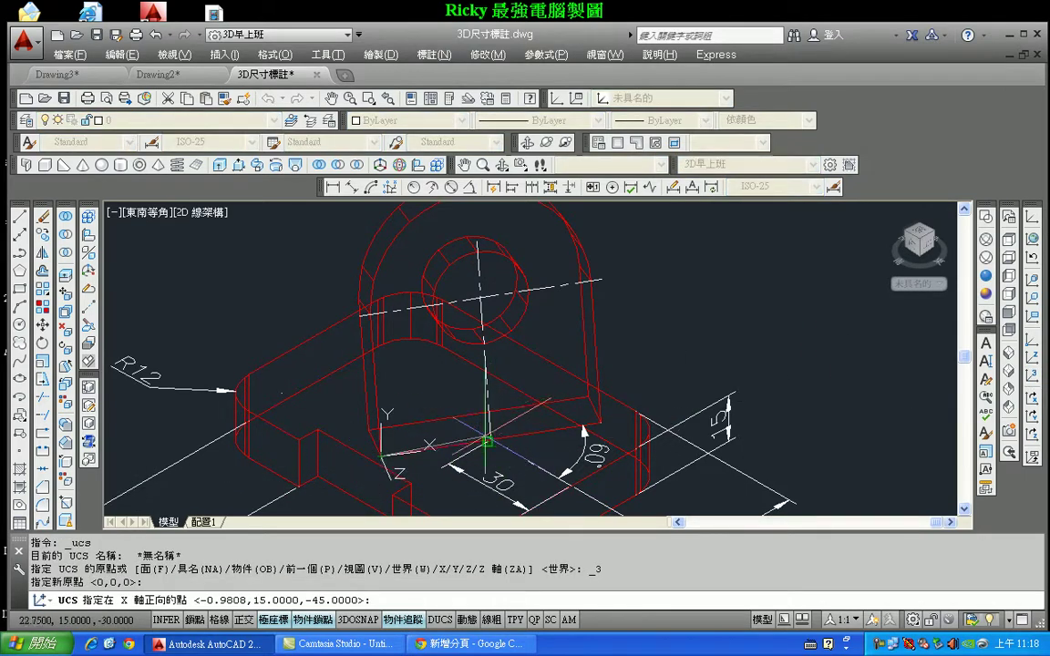
click(490, 441)
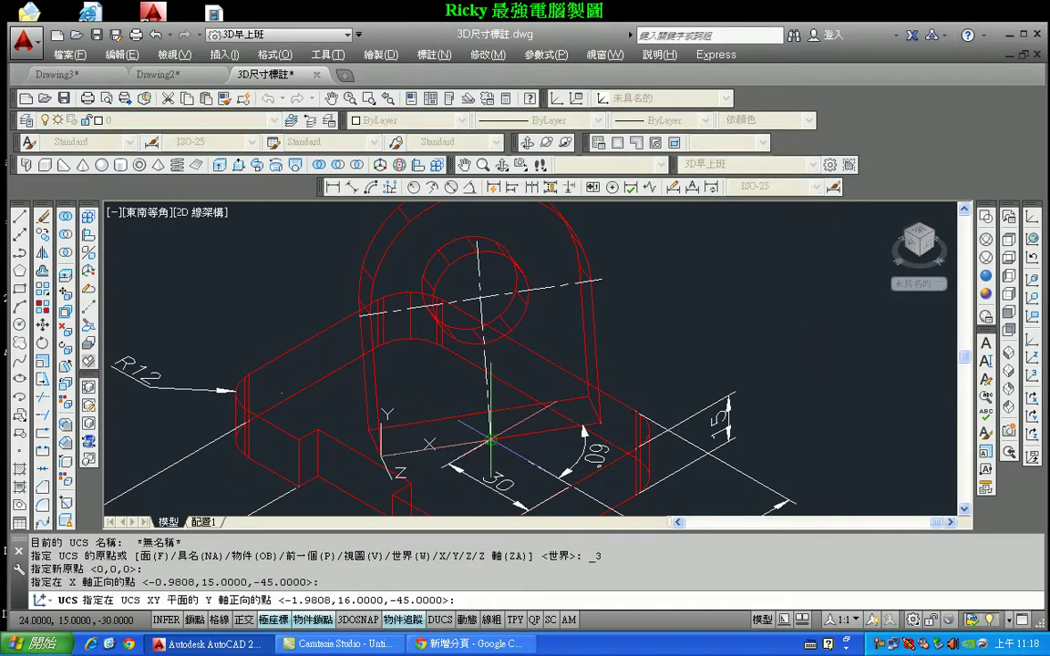
click(410, 365)
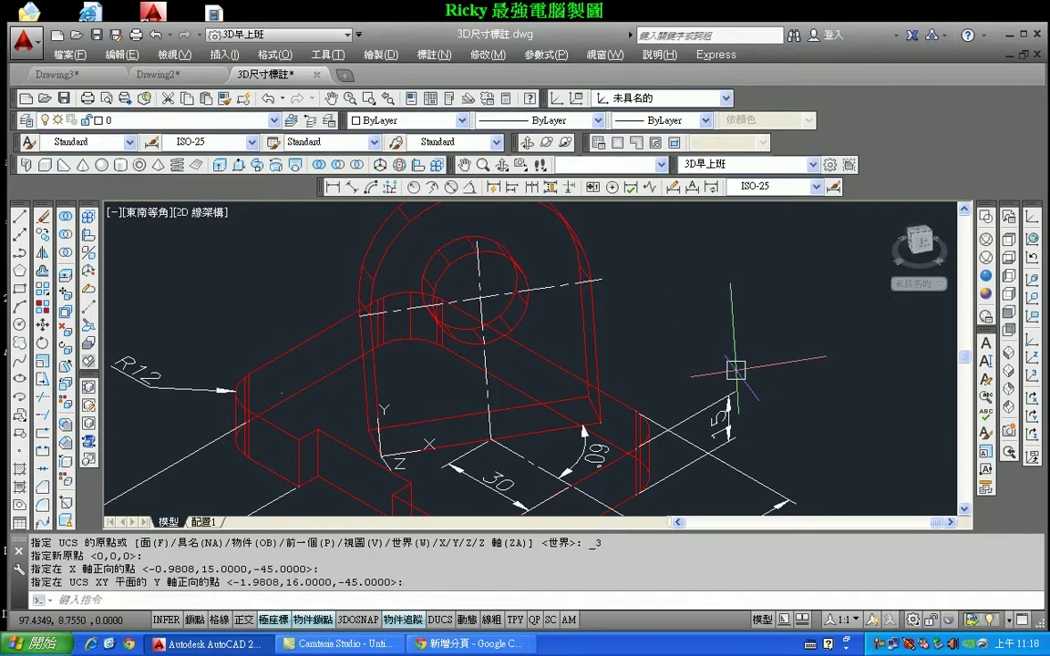
Add a 60 linear dimension across the upright's width.
click(334, 188)
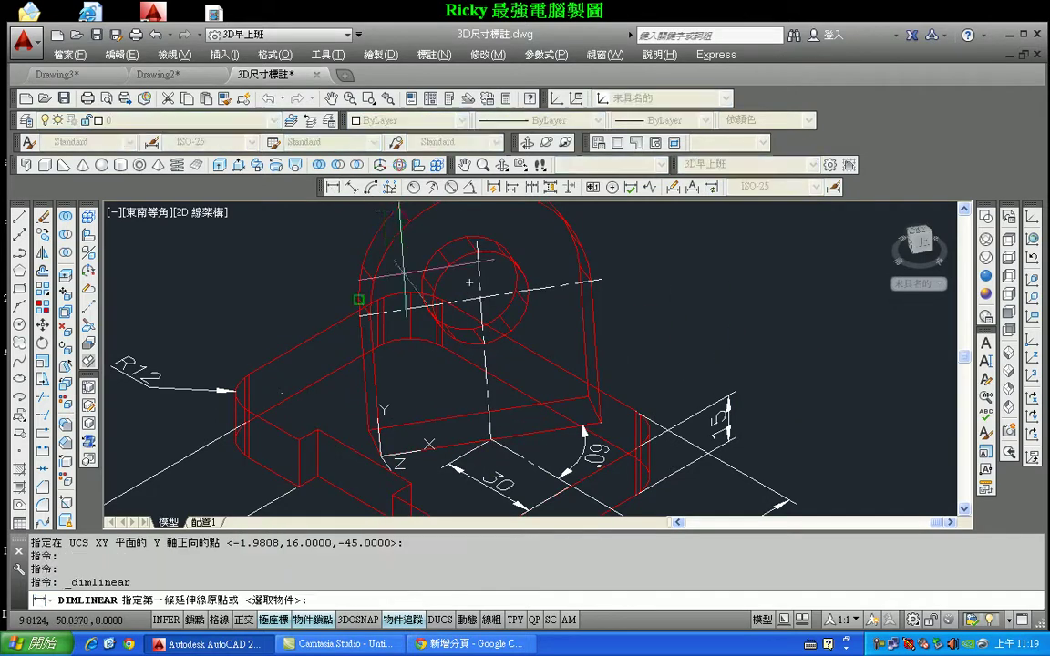
scroll(425, 451, down, 2)
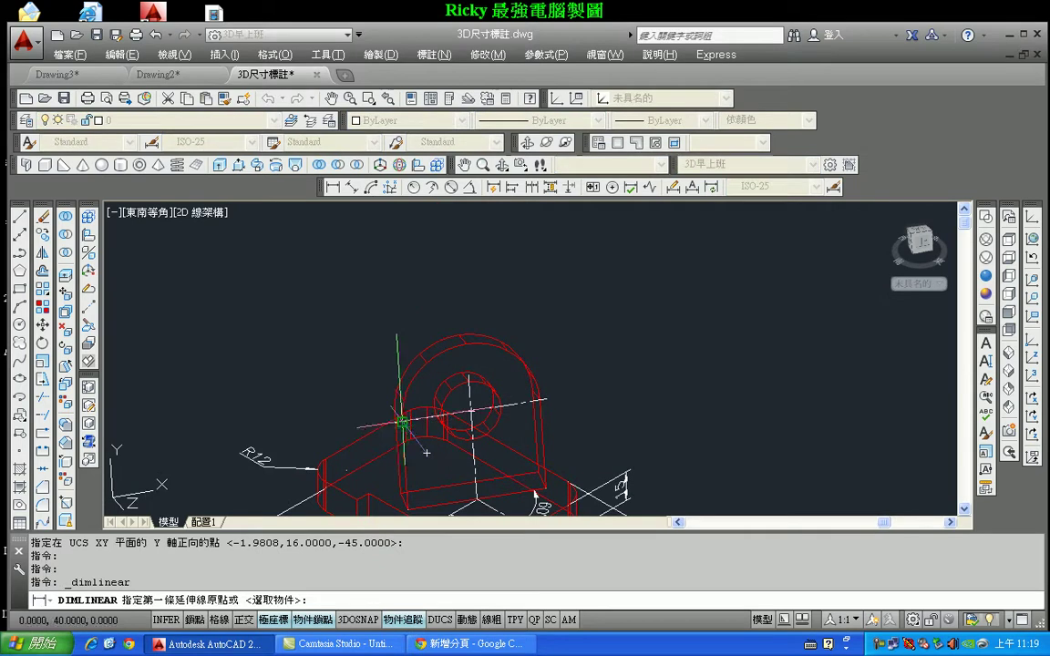
click(401, 422)
click(543, 398)
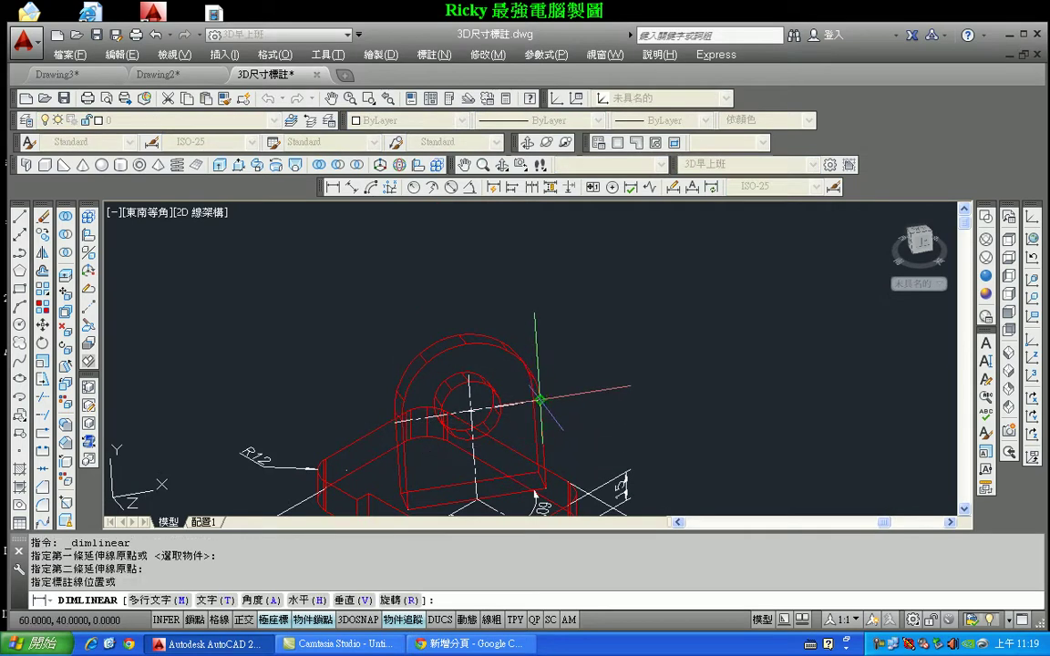
click(508, 303)
scroll(504, 278, down, 1)
scroll(389, 254, up, 1)
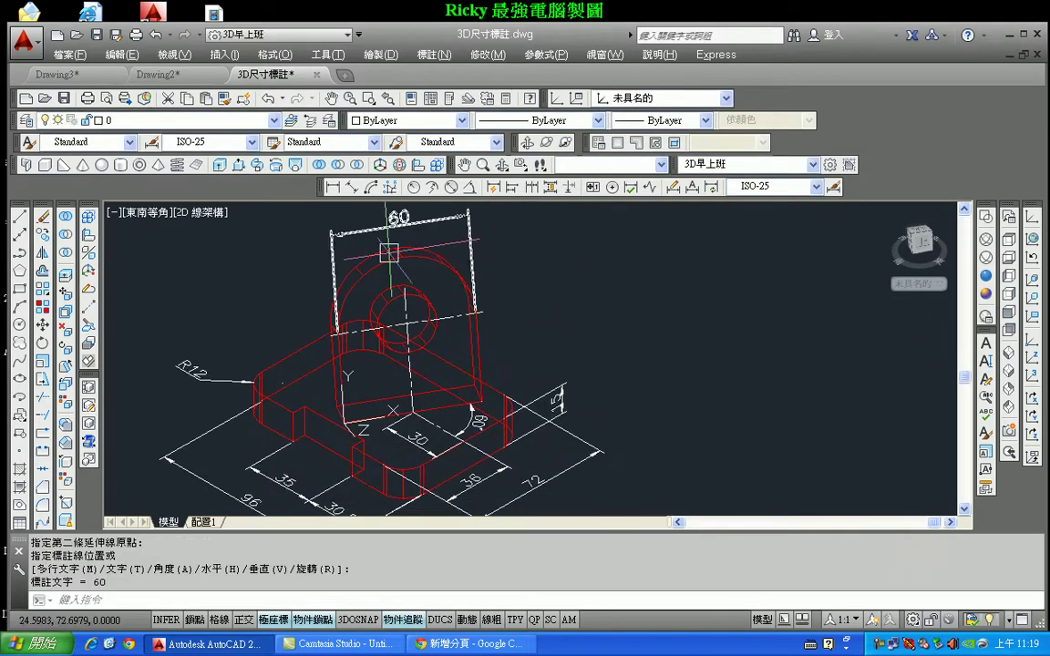
Add a vertical 40 linear dimension for the upright's height.
click(333, 187)
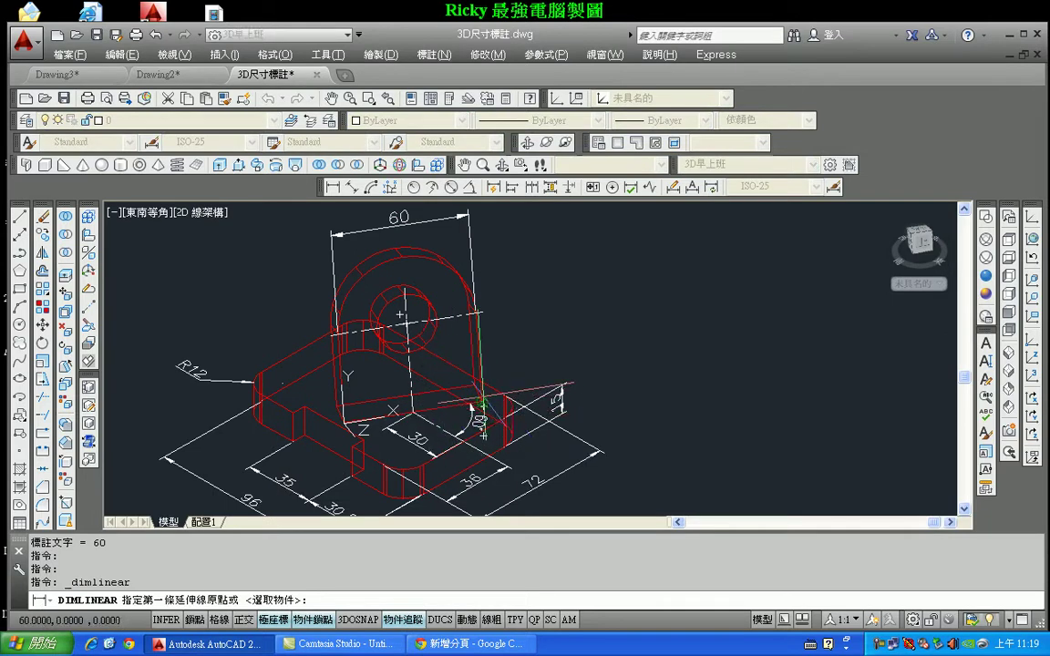
click(480, 402)
click(482, 312)
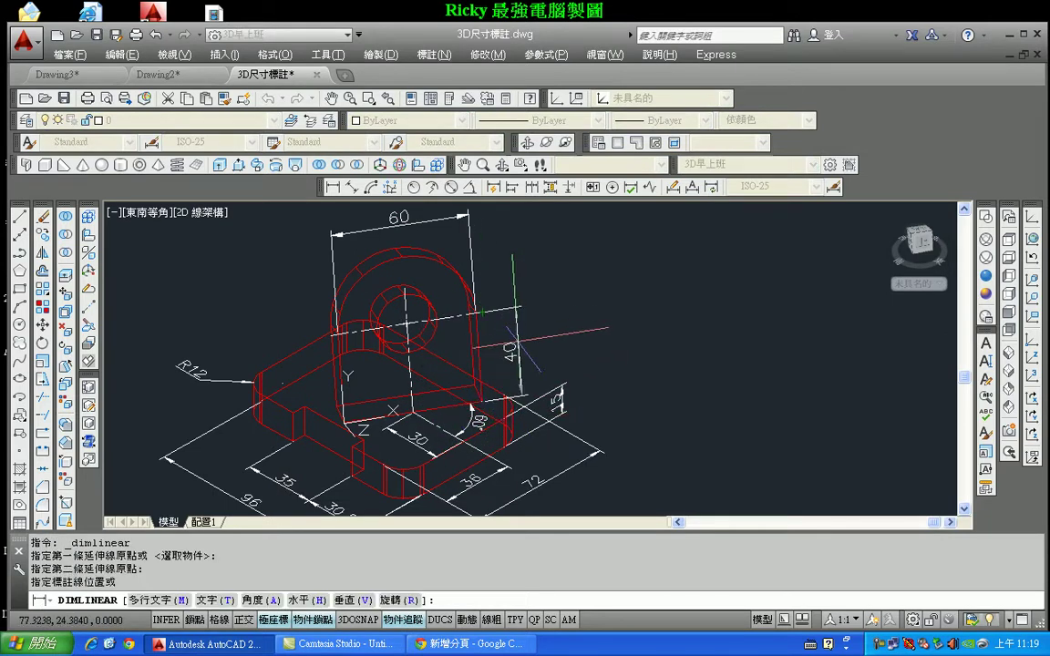
click(516, 351)
scroll(441, 376, up, 3)
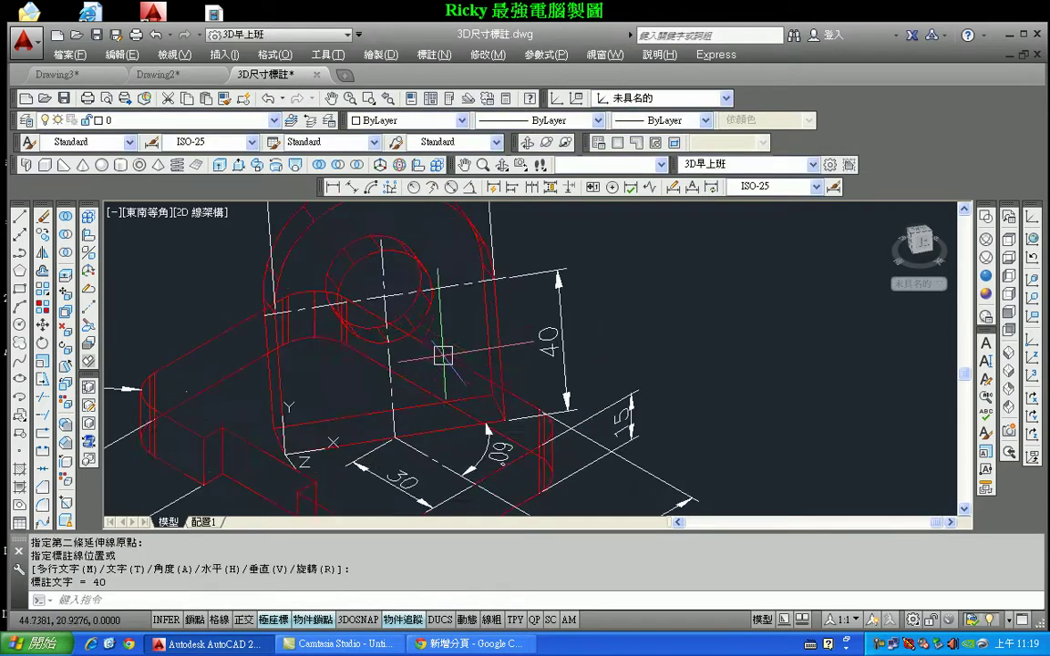
scroll(403, 398, up, 2)
click(451, 186)
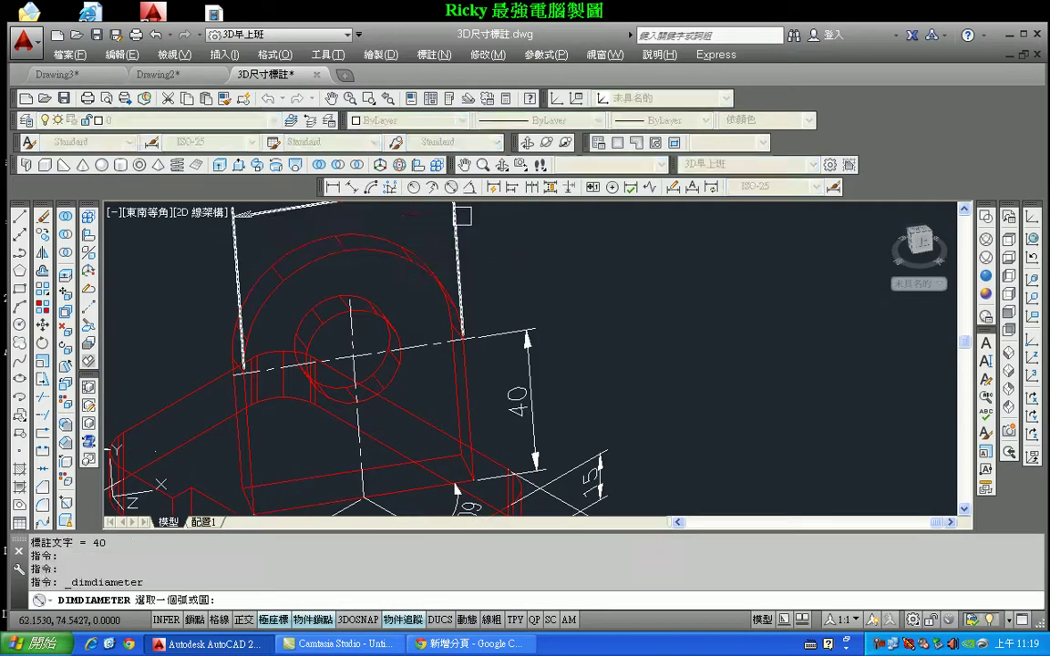
Add a Ø26 diameter dimension to the upright's hole.
click(402, 375)
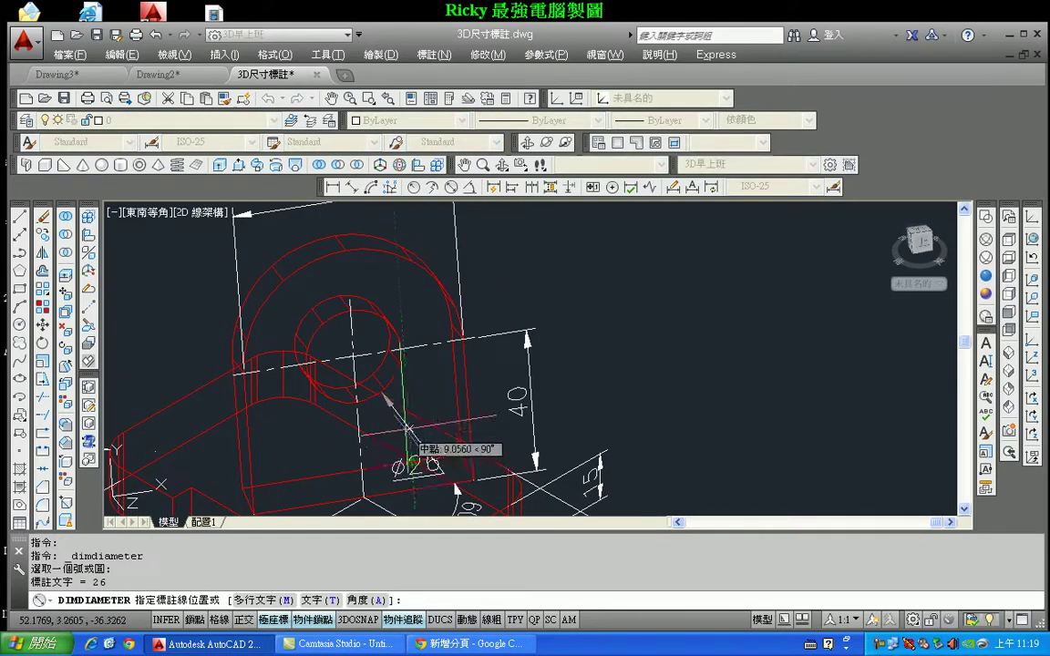
scroll(411, 437, up, 5)
click(410, 436)
scroll(460, 412, down, 3)
scroll(446, 410, down, 1)
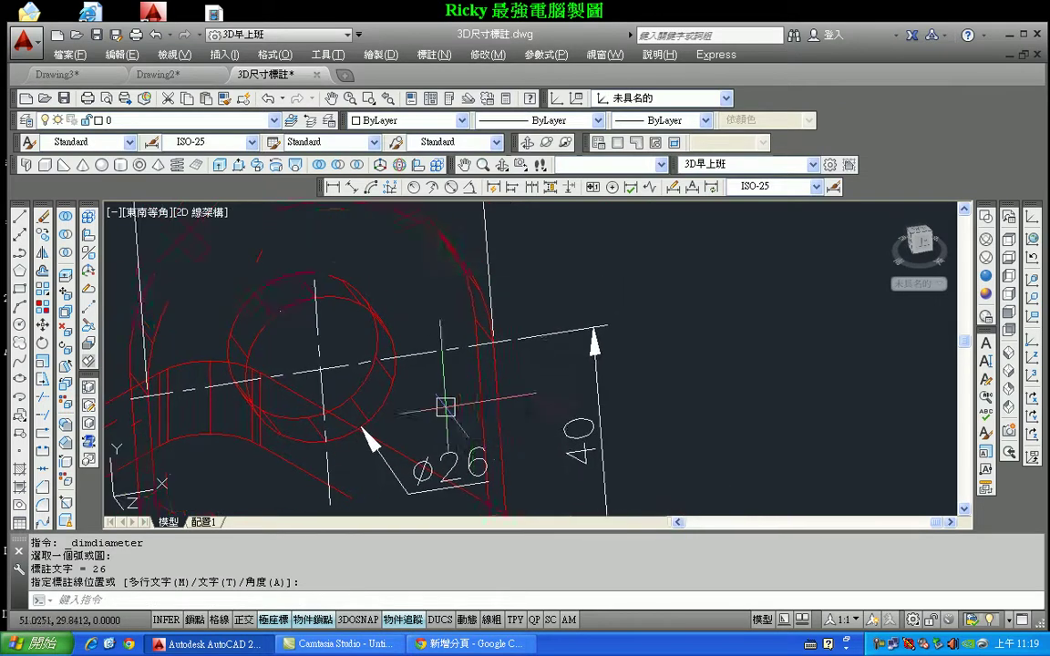
scroll(392, 238, down, 2)
Add an R30 radius dimension to the upright's rounded top arc.
click(415, 188)
click(346, 313)
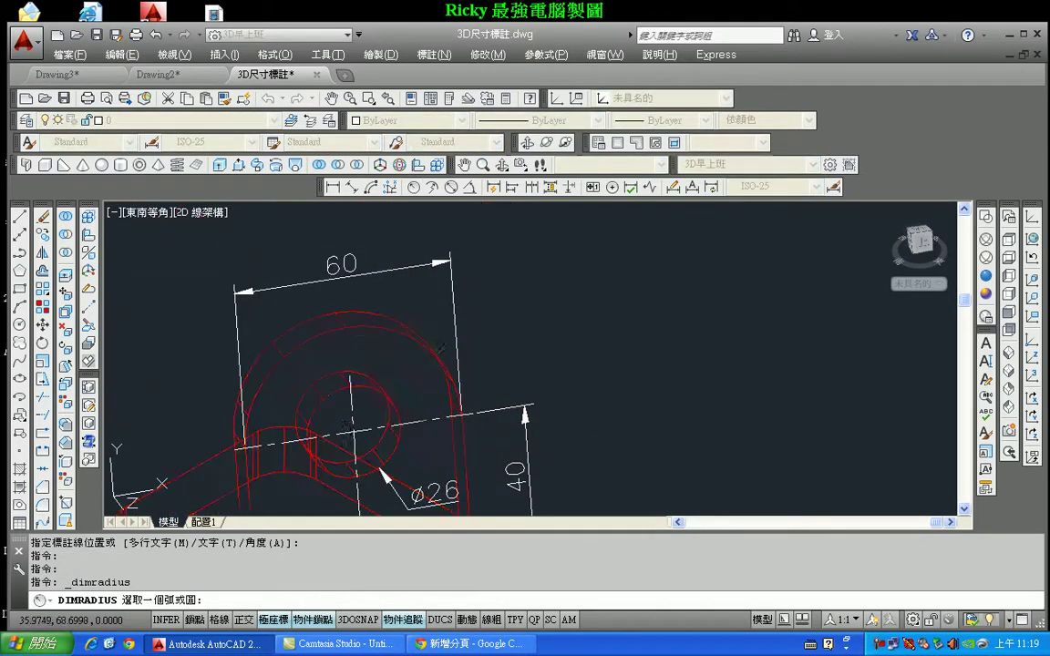
click(536, 297)
middle_drag(499, 362, 521, 336)
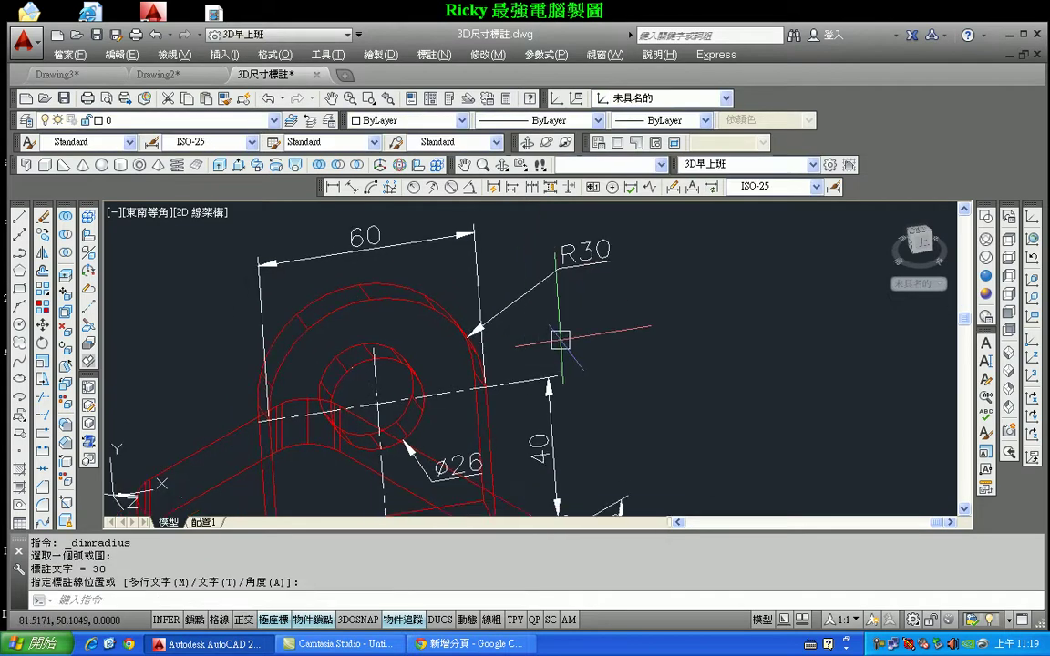
scroll(525, 304, down, 4)
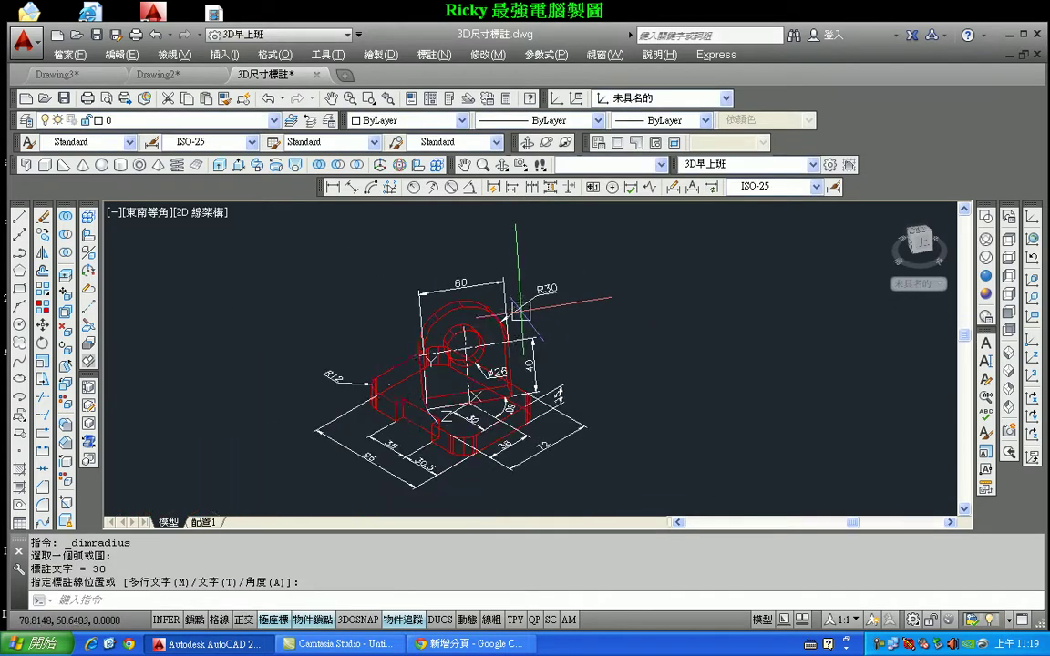
Orbit to the base plate and align a 3-point UCS where the sloped face meets the base.
scroll(415, 387, up, 3)
mouse_move(428, 401)
shift+middle_down()
mouse_move(511, 387)
mouse_move(456, 456)
shift+middle_up()
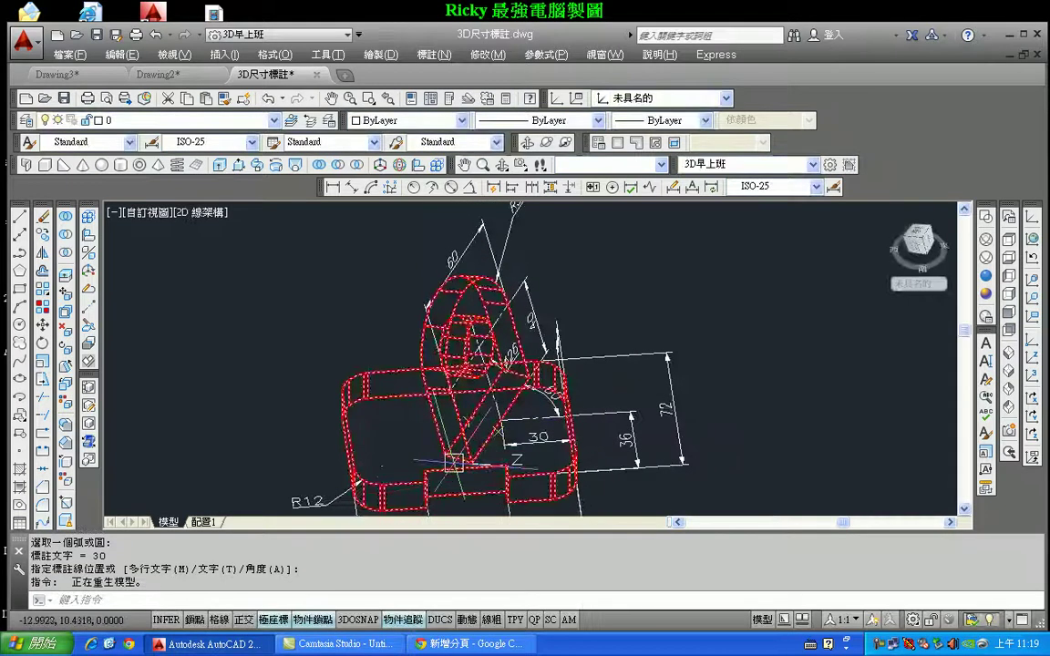
scroll(453, 463, up, 2)
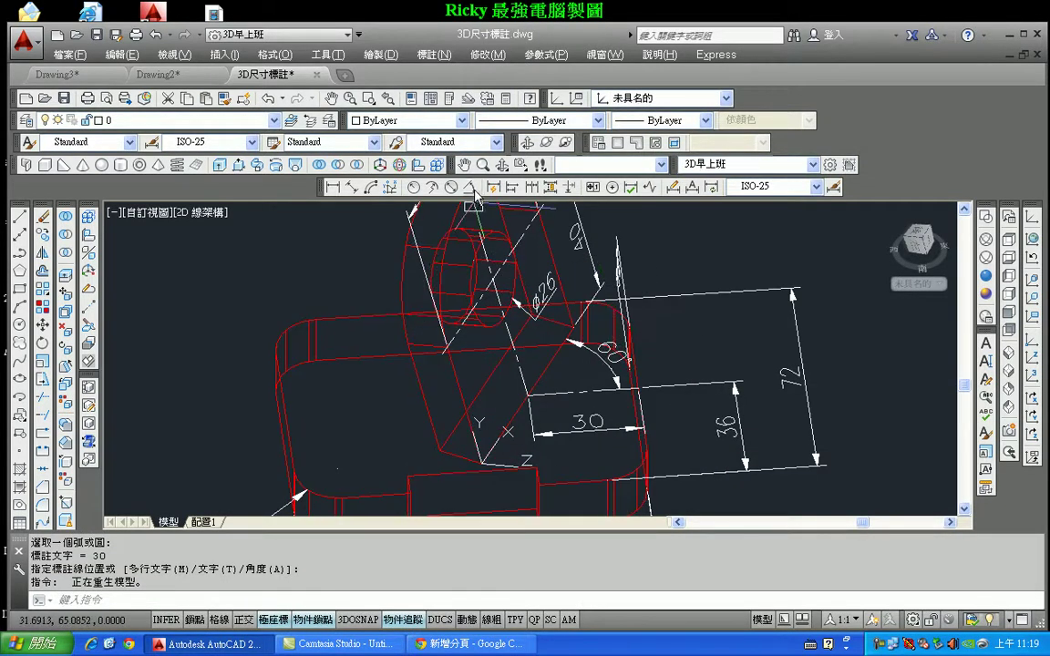
click(1033, 378)
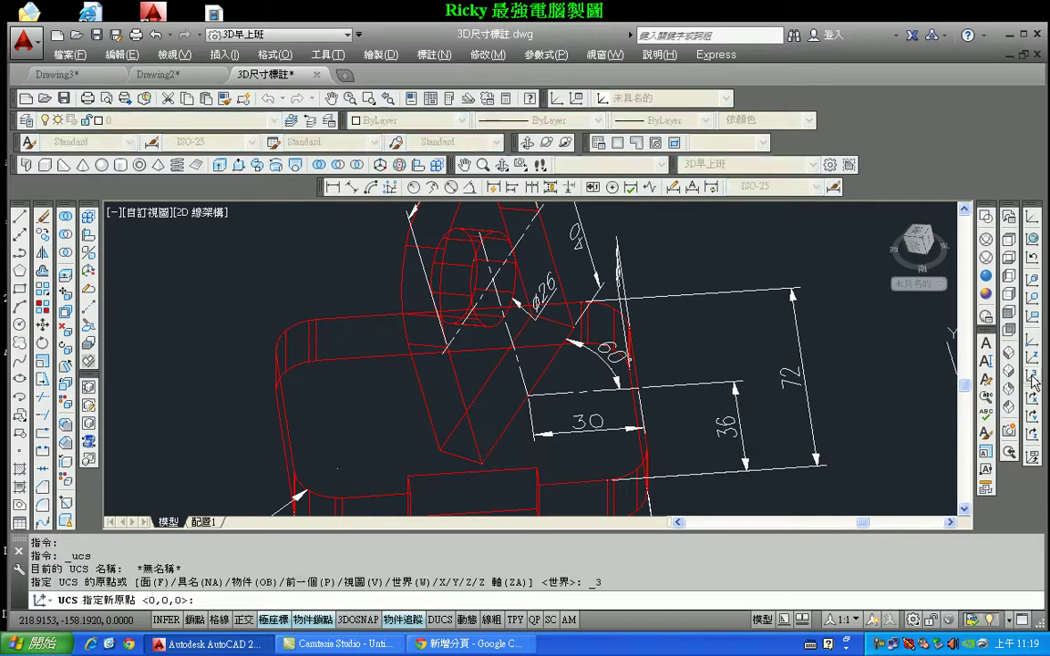
scroll(463, 506, up, 2)
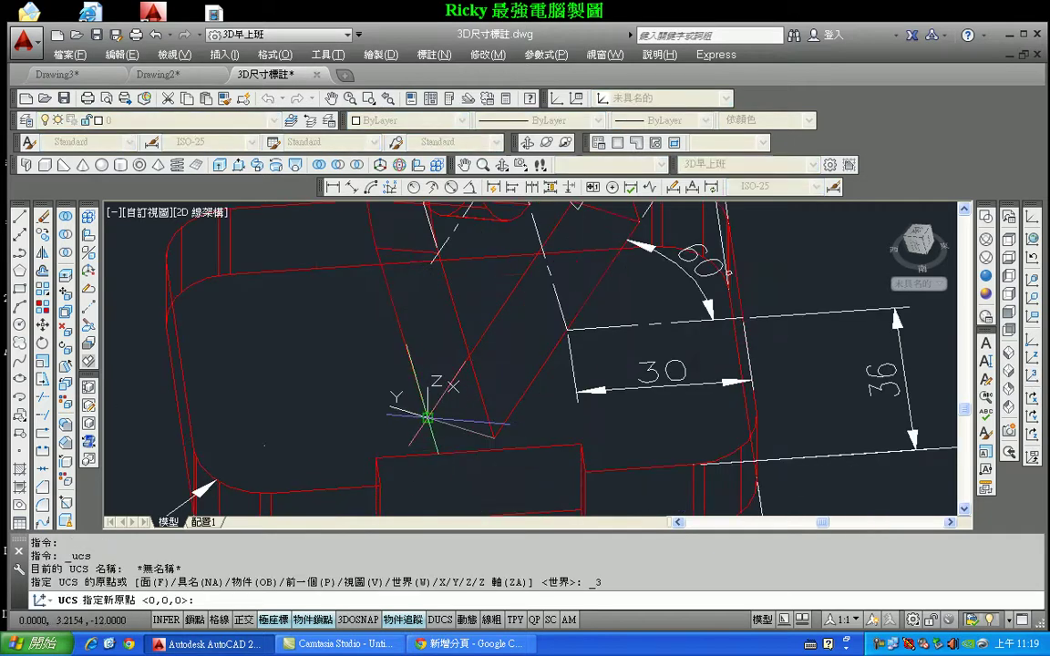
click(427, 418)
click(493, 438)
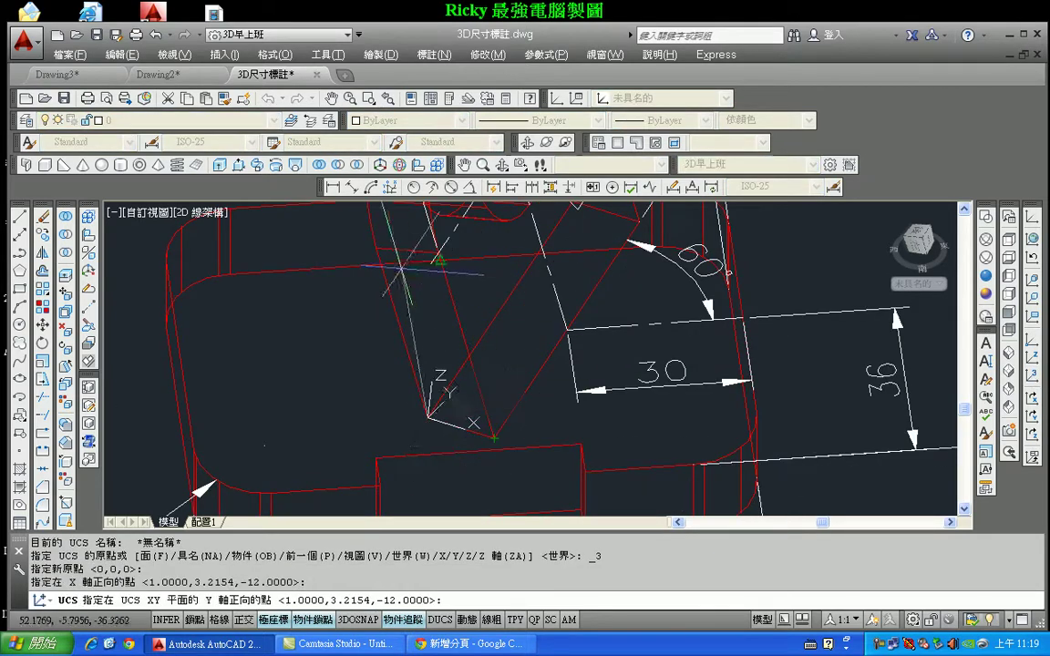
click(328, 330)
scroll(332, 337, down, 2)
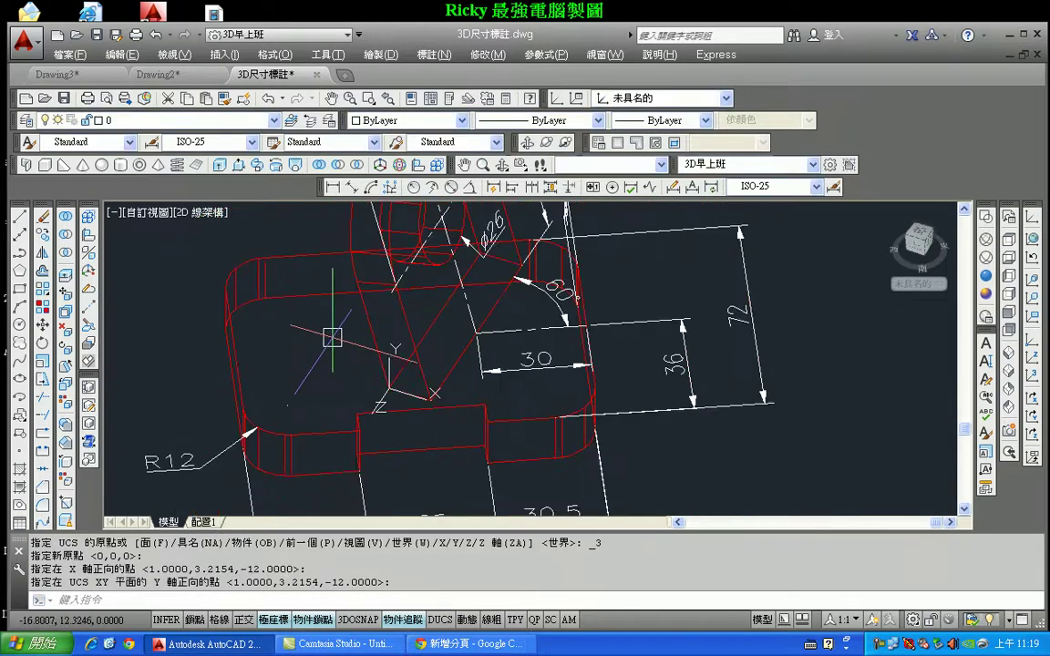
Preview the part with Realistic shading from oblique angles, then return to 2D Wireframe.
click(986, 277)
mouse_move(528, 292)
shift+middle_down()
mouse_move(498, 329)
mouse_move(483, 329)
shift+middle_up()
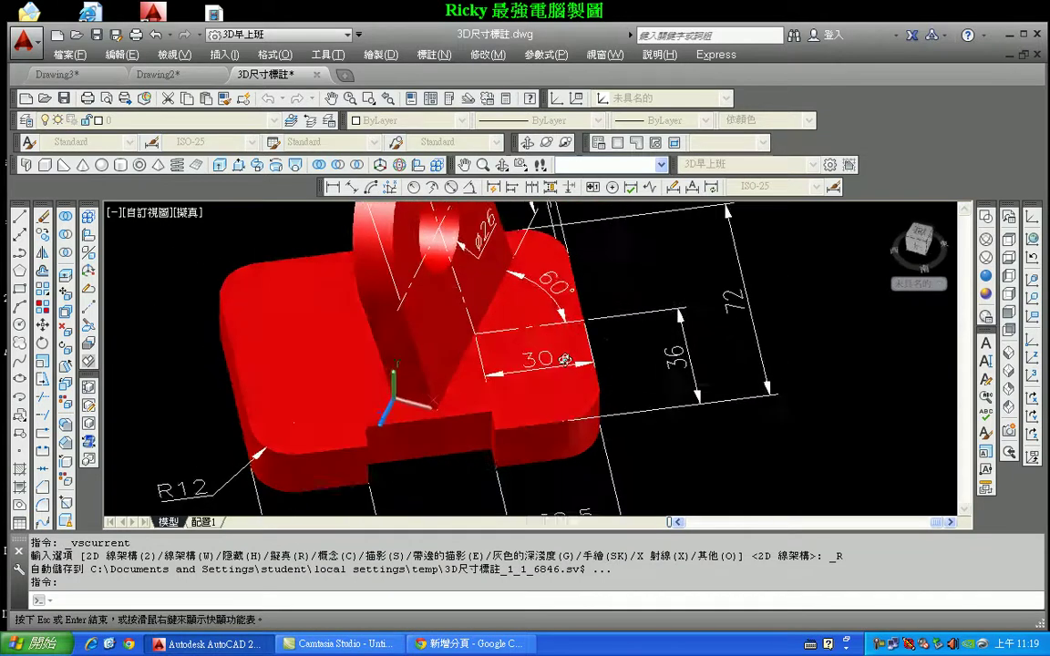
shift+middle_drag(483, 329, 612, 392)
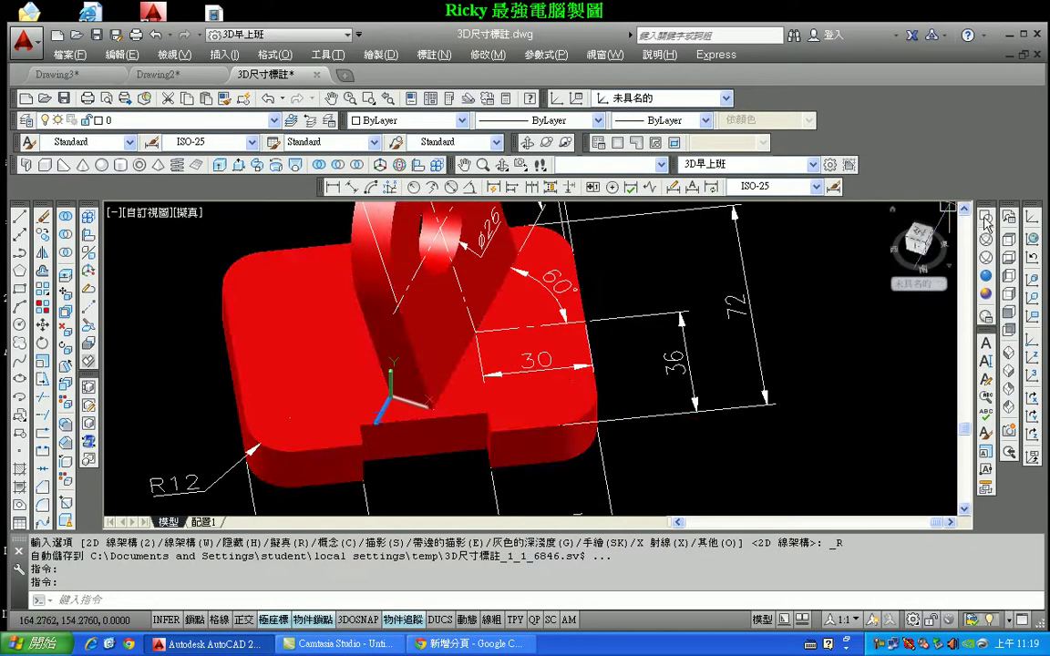
click(985, 219)
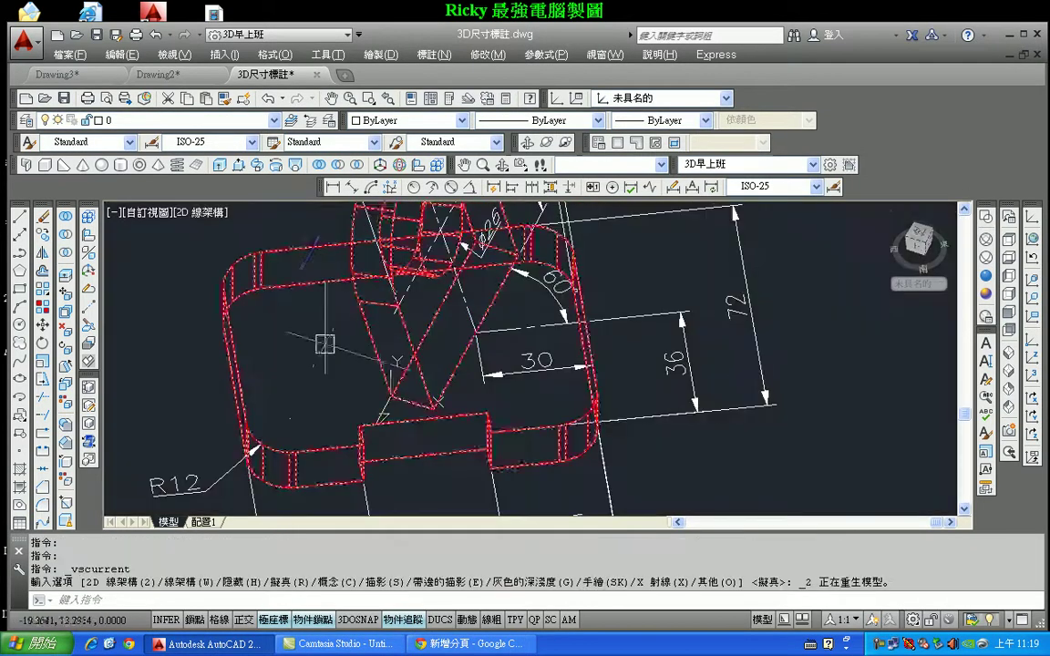
click(469, 187)
Dimension the rib's 75° angle on the base plate, then show the SE Isometric view.
click(363, 335)
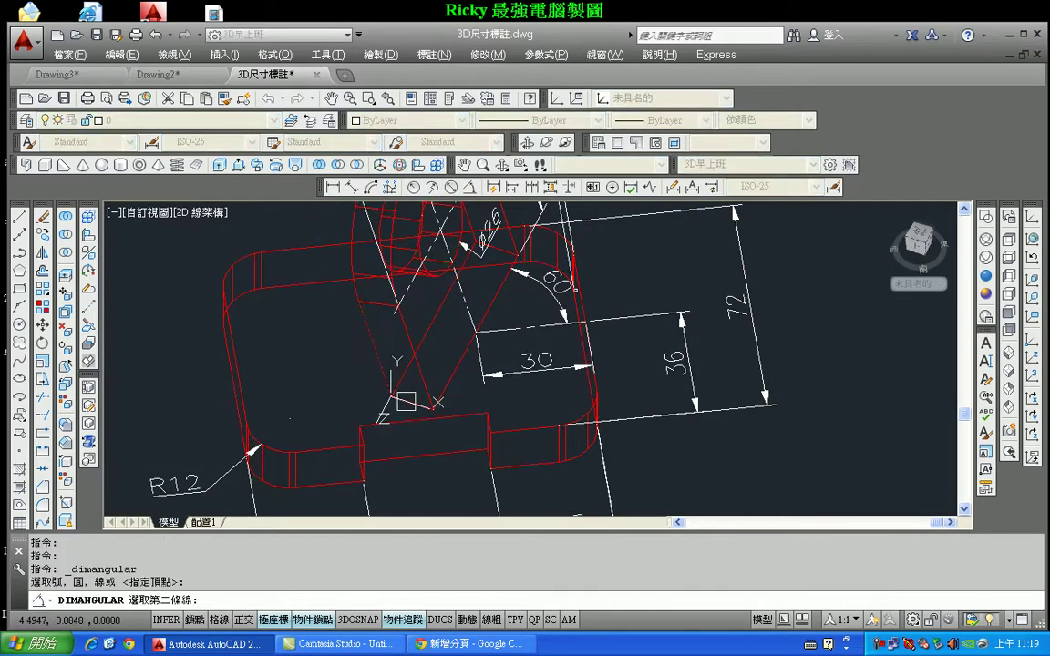
click(365, 374)
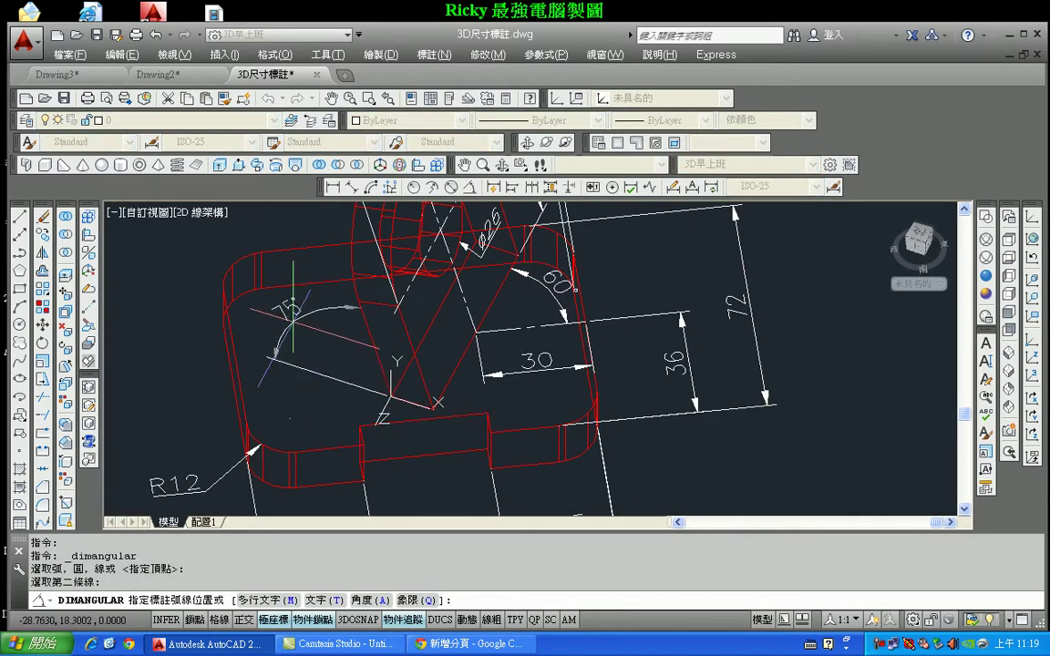
click(293, 323)
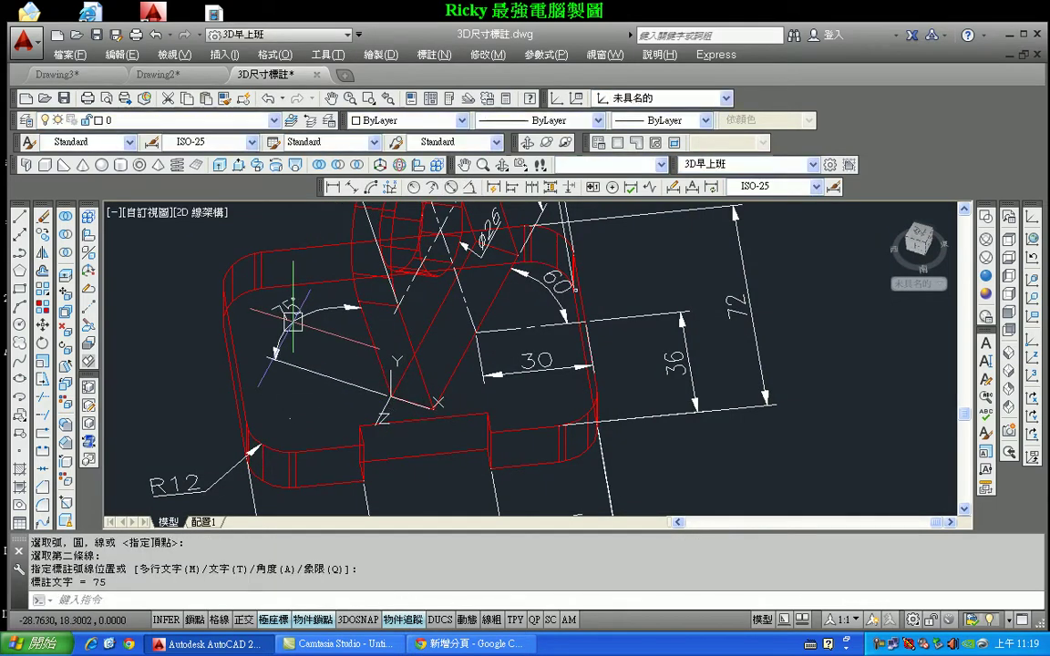
click(1008, 372)
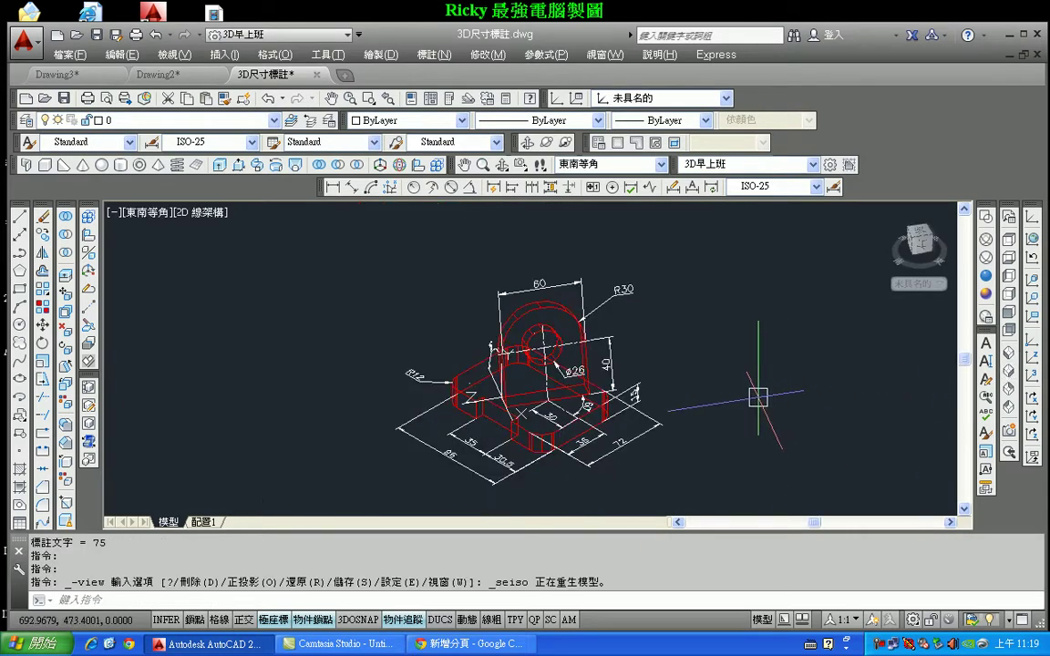